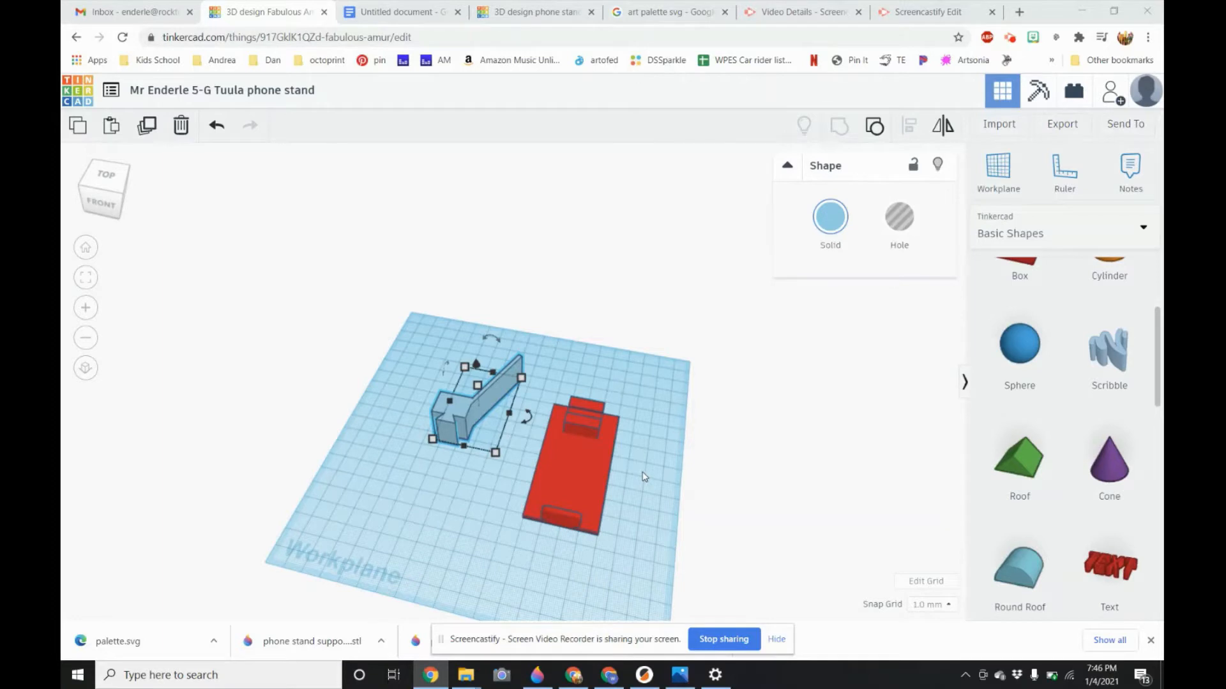
- Add a Text shape from Basic Shapes onto the red base plate of the phone stand
right_click_drag(643, 476, 663, 474)
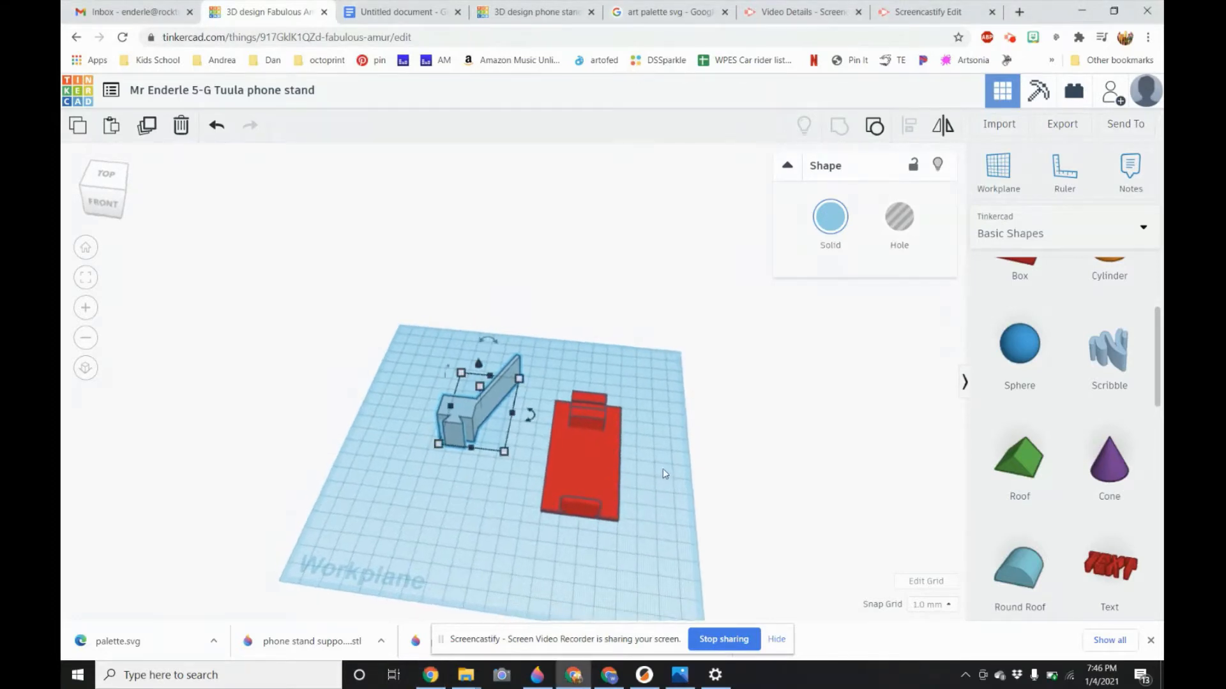
scroll(651, 457, "up", 5)
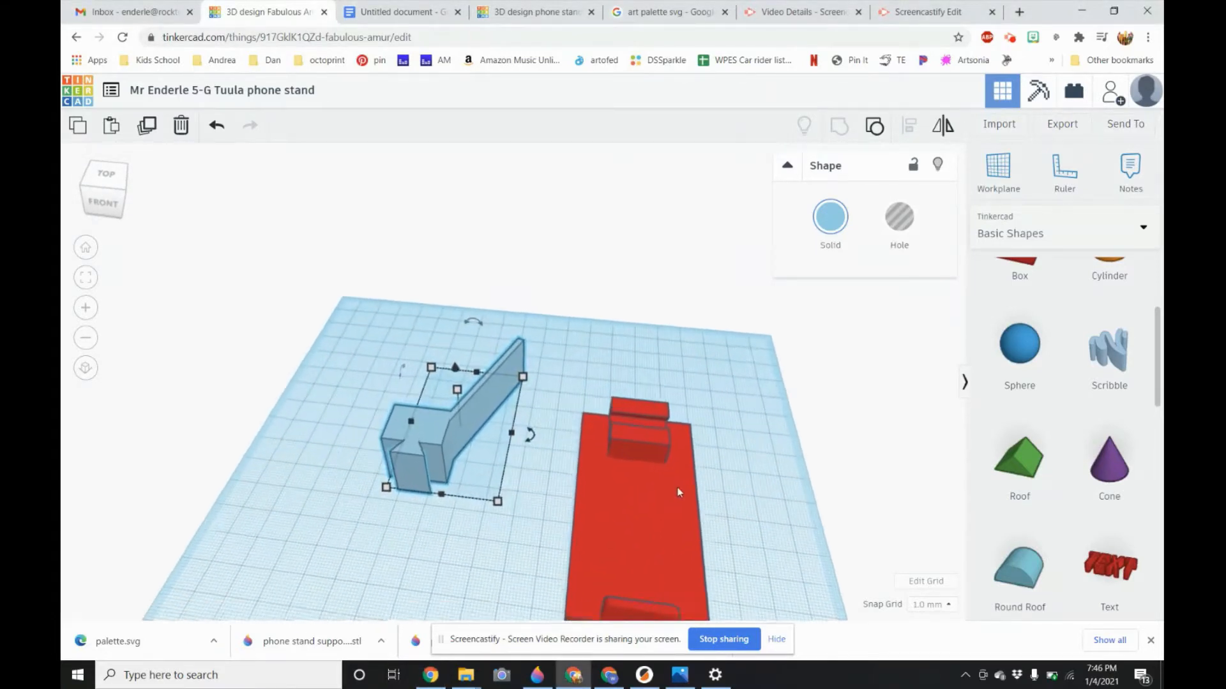
left_click(684, 490)
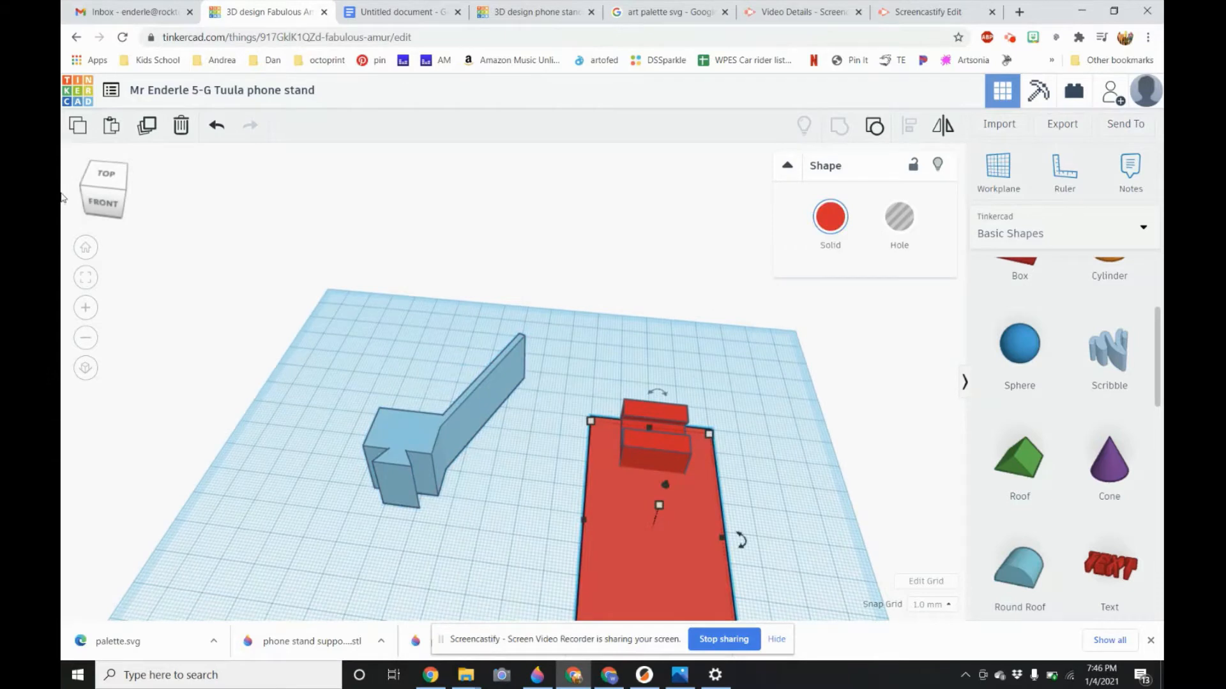
left_click(87, 278)
scroll(1014, 421, "up", 3)
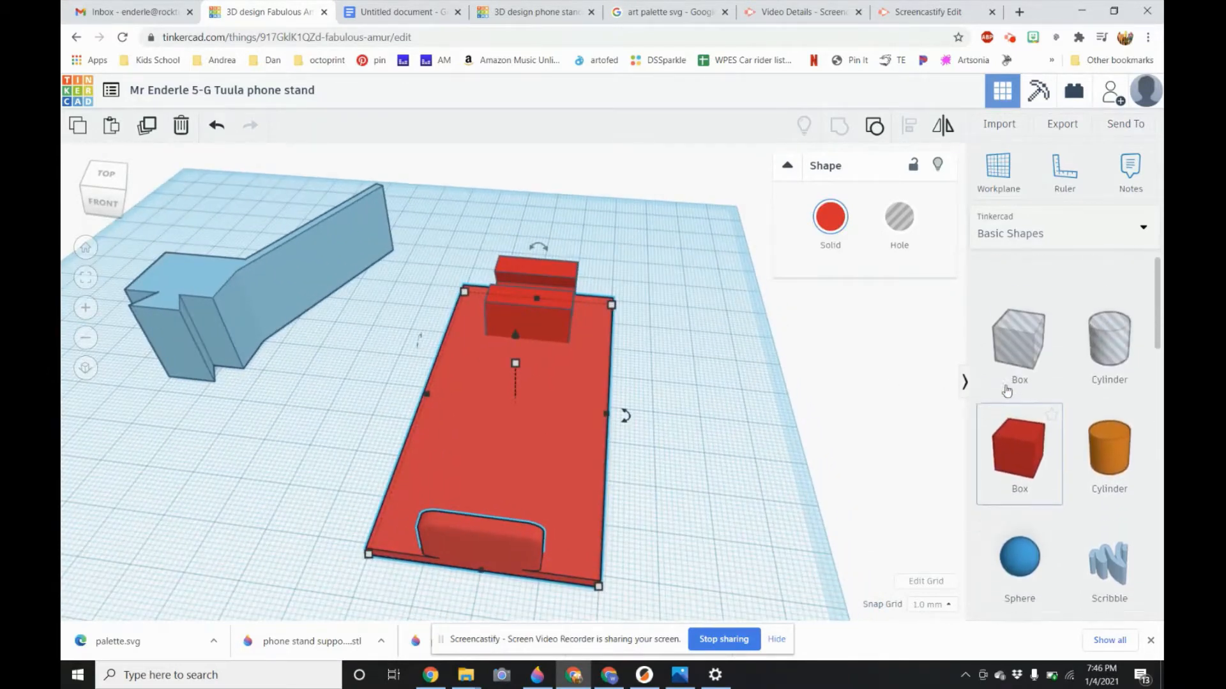
scroll(1007, 392, "down", 5)
scroll(1006, 392, "down", 3)
scroll(1031, 383, "up", 2)
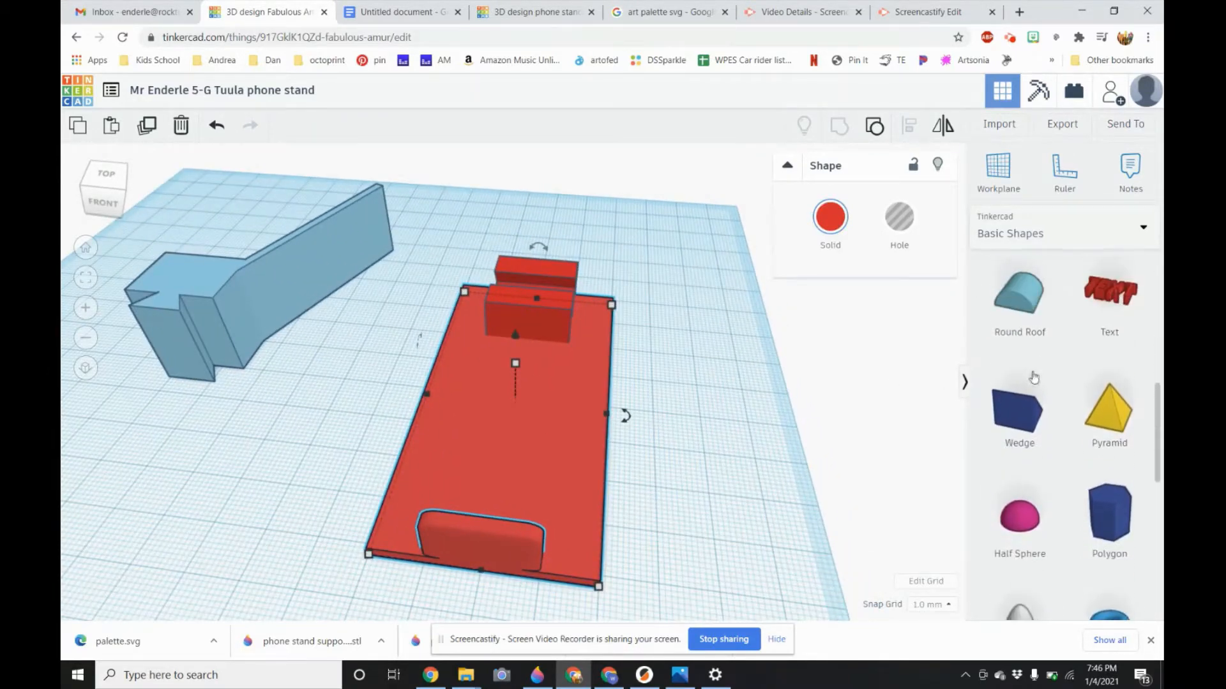
left_click_drag(1110, 380, 510, 404)
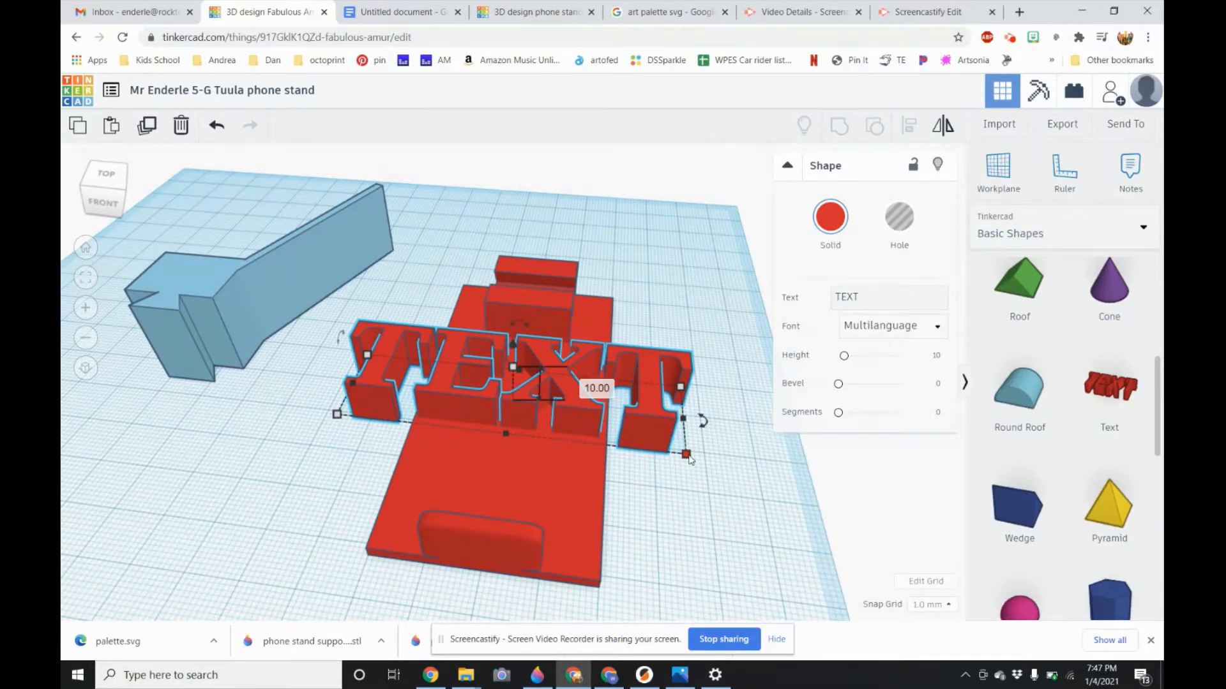
- Shrink the text to about 52 by 14 mm and move it onto the base plate in front of the raised blocks
left_click_drag(687, 455, 579, 422)
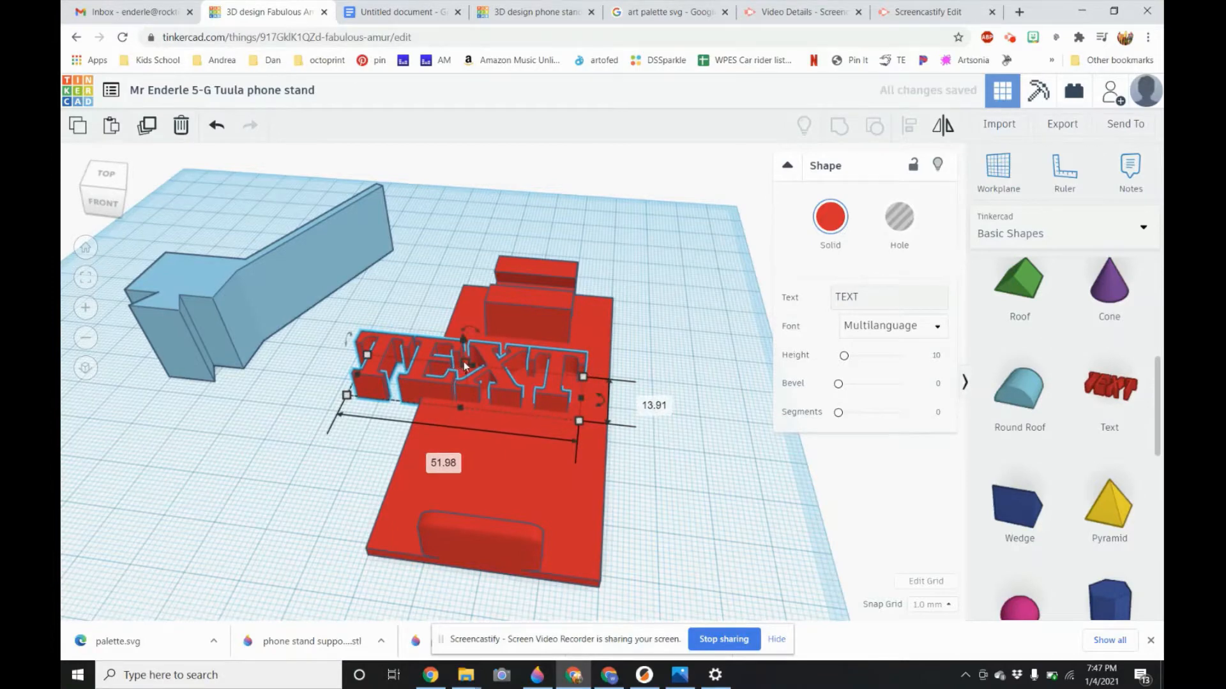
right_click_drag(465, 421, 464, 376)
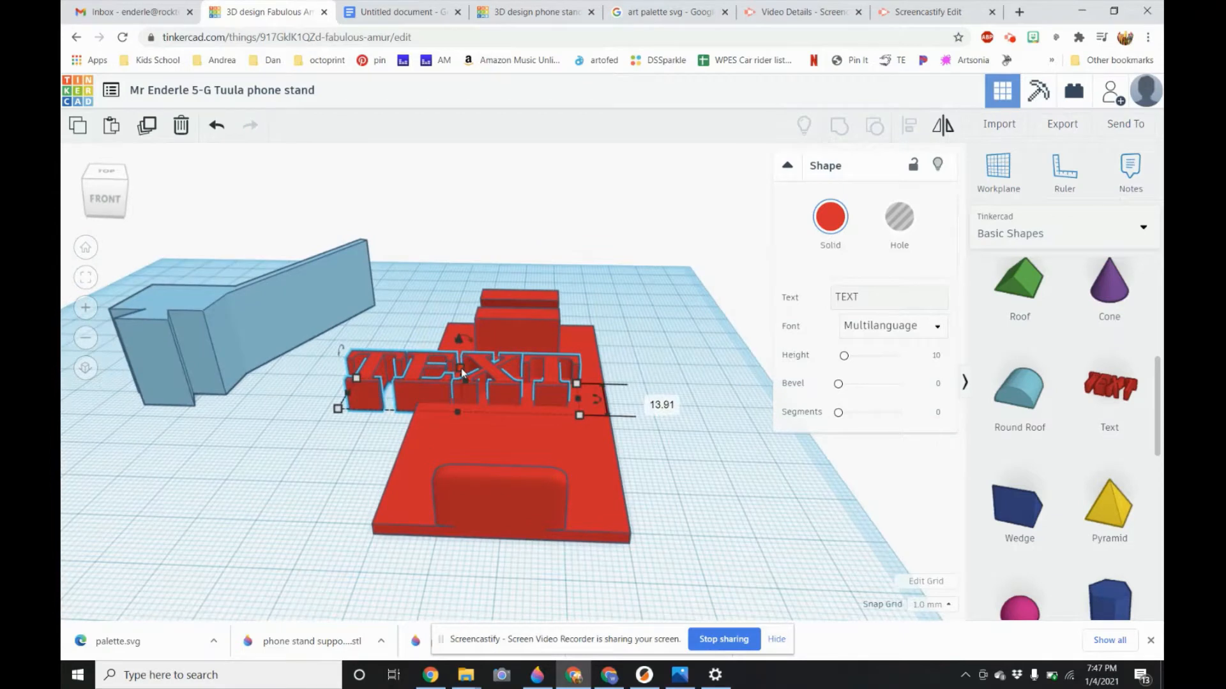
left_click_drag(463, 374, 487, 389)
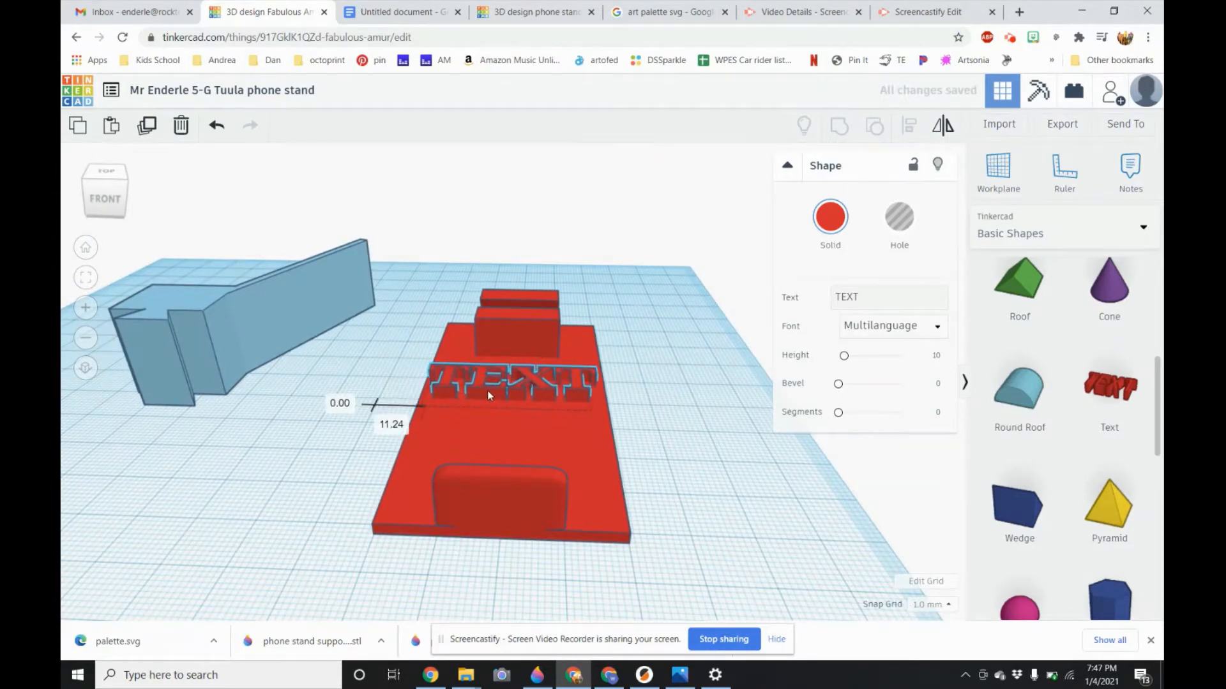
right_click_drag(488, 391, 422, 403)
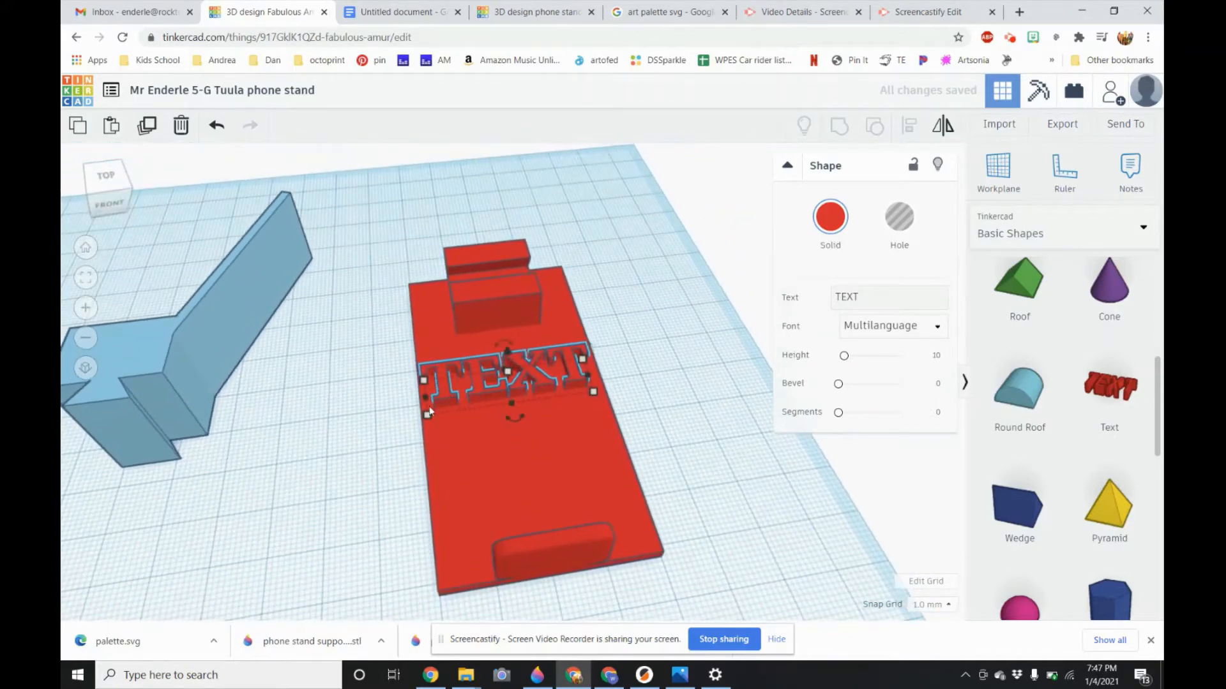
- Scale the text down proportionally to a height of 4 mm so it fits within the plate's width
left_click(508, 372)
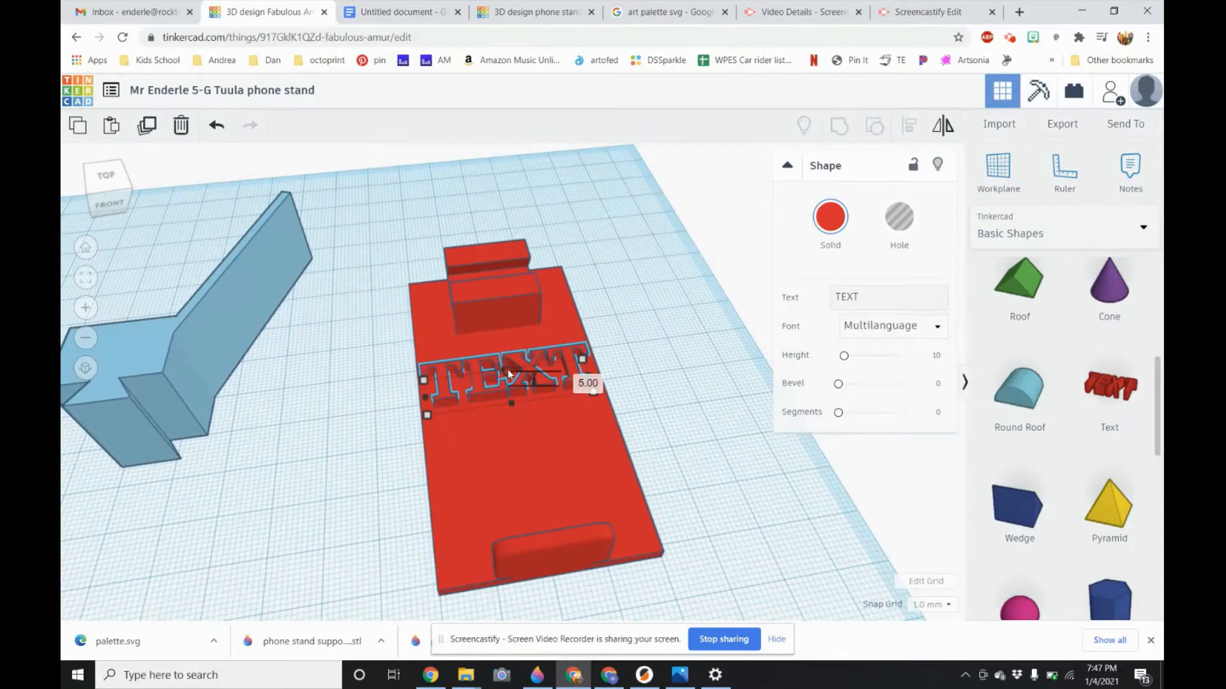
left_click_drag(508, 373, 508, 375, "shift")
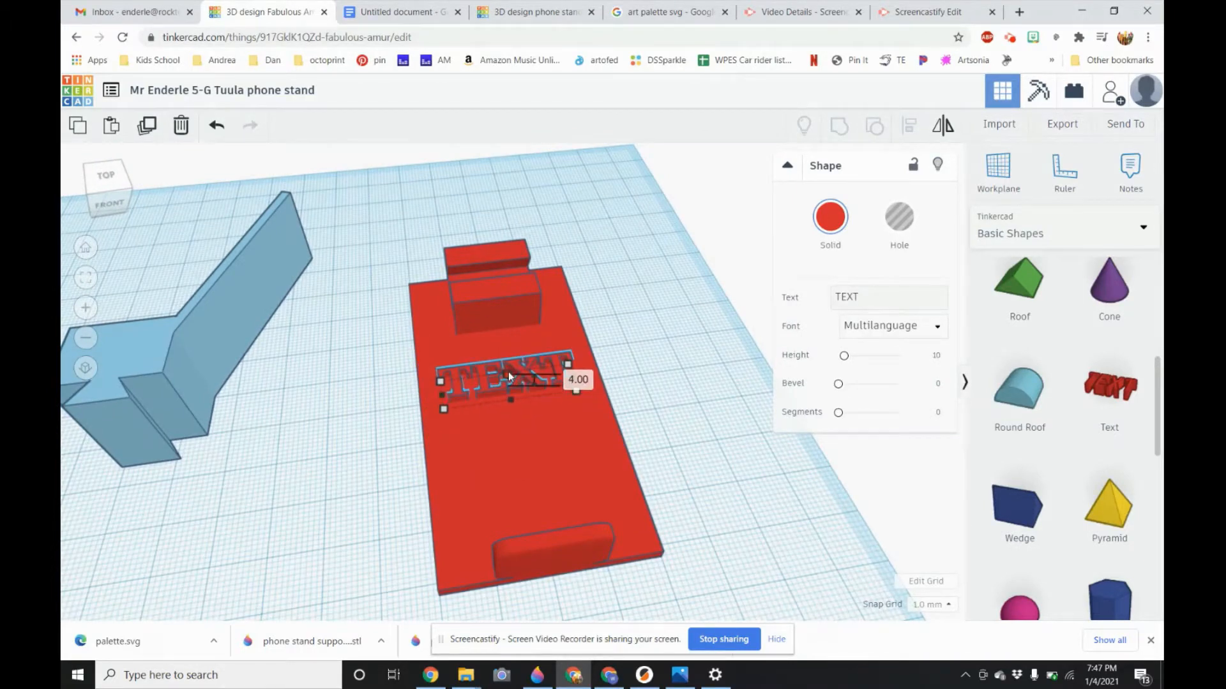
right_click_drag(523, 419, 543, 382)
left_click(542, 381)
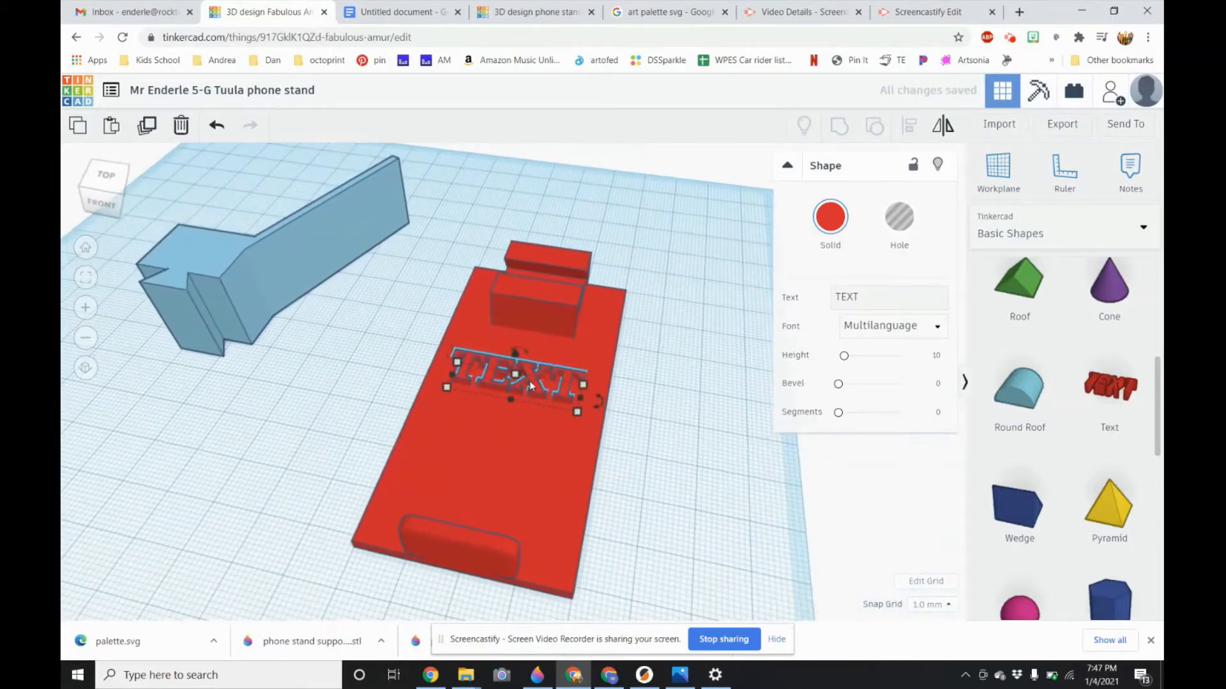
- Turn the text shape into a hole and replace its wording with the teacher's title and initial
scroll(530, 396, "up", 5)
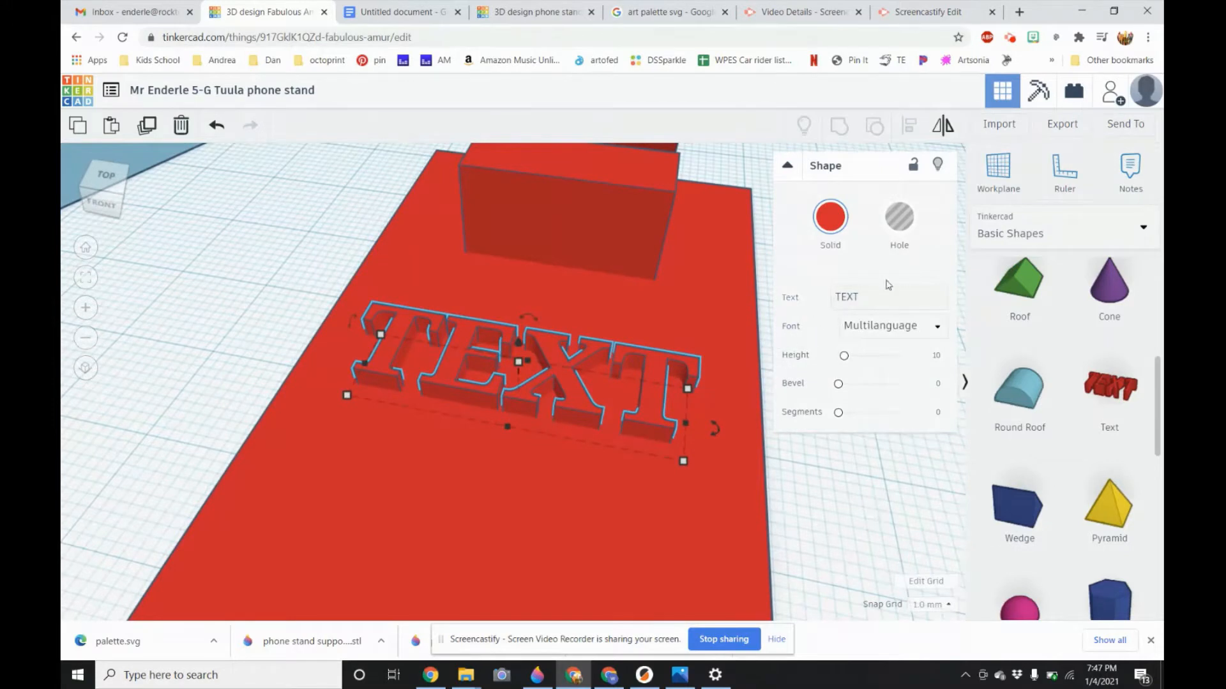
left_click(901, 220)
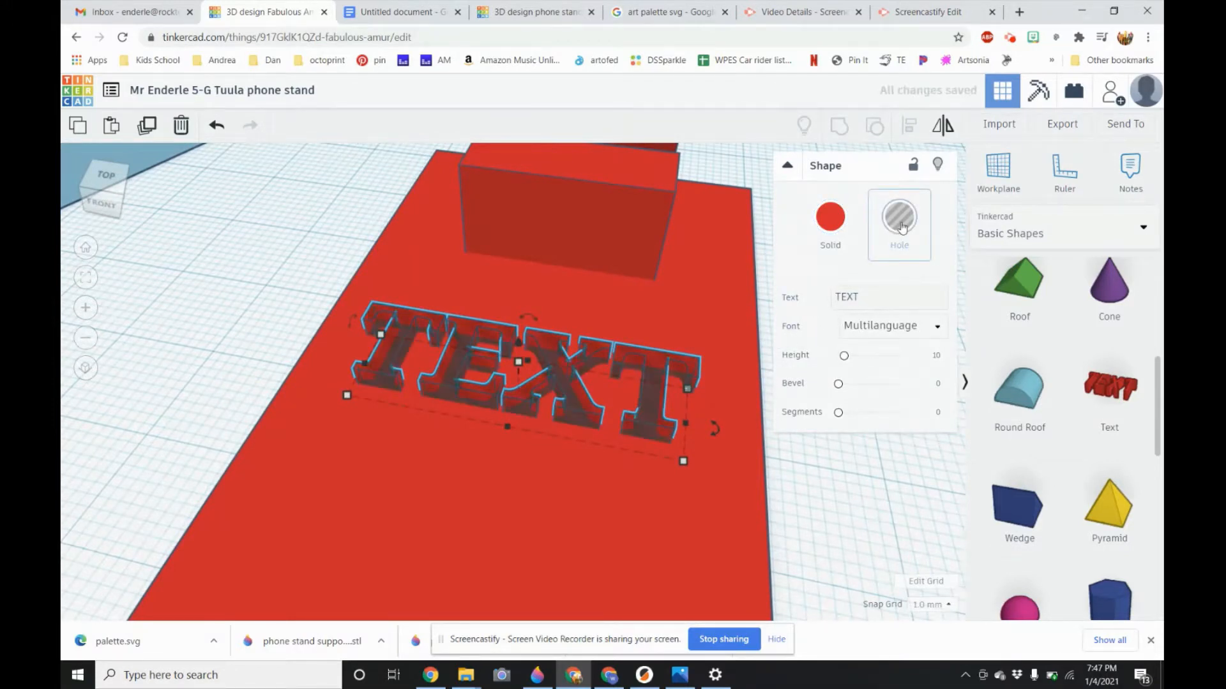
left_click(864, 304)
double_click(864, 304)
type("Mr. E")
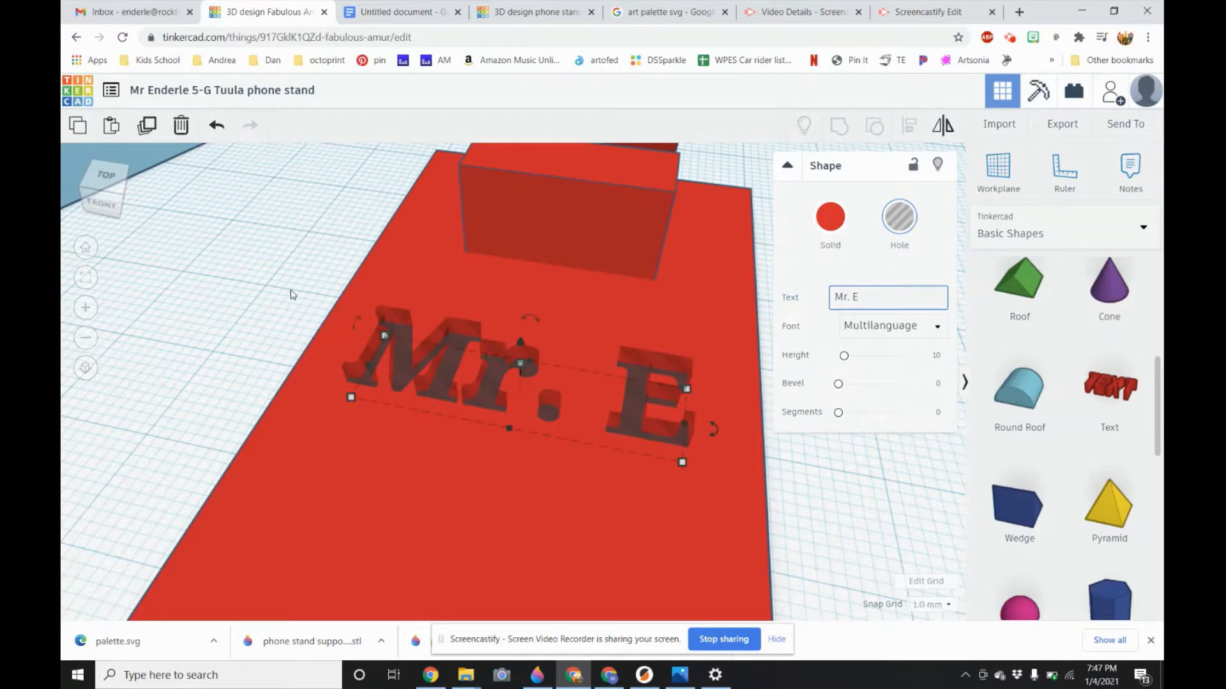
- Group the text hole with the base plate to cut the lettering all the way through
left_click(622, 326, "shift")
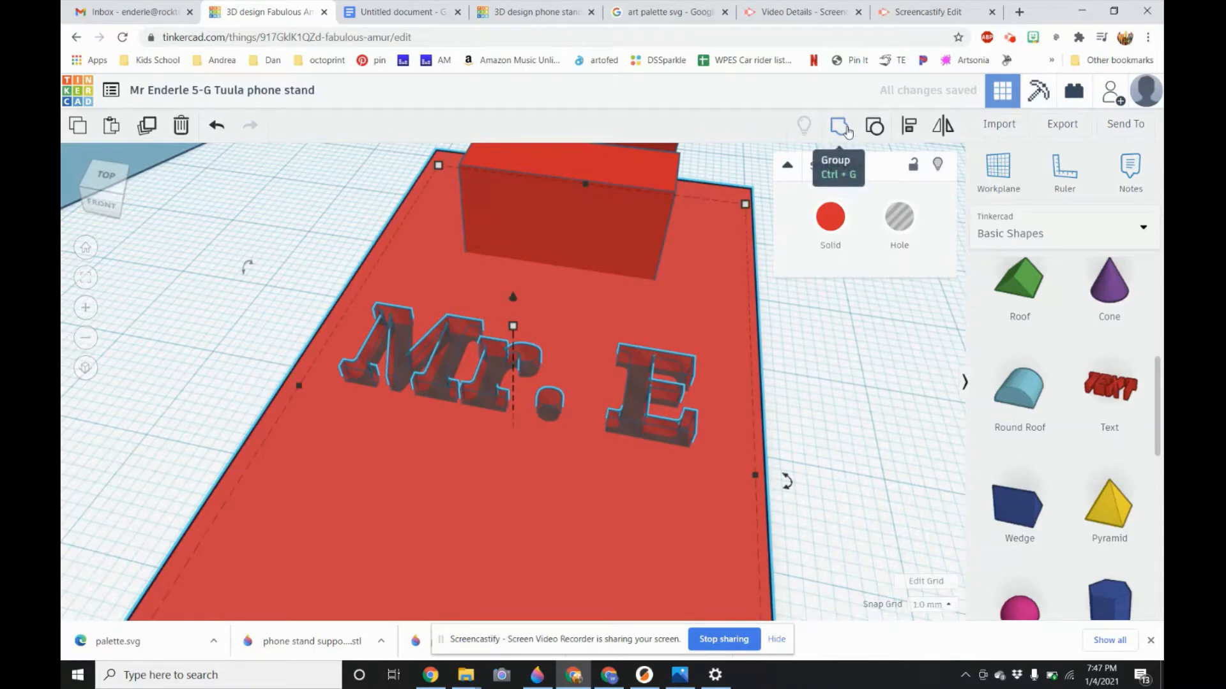
left_click(841, 128)
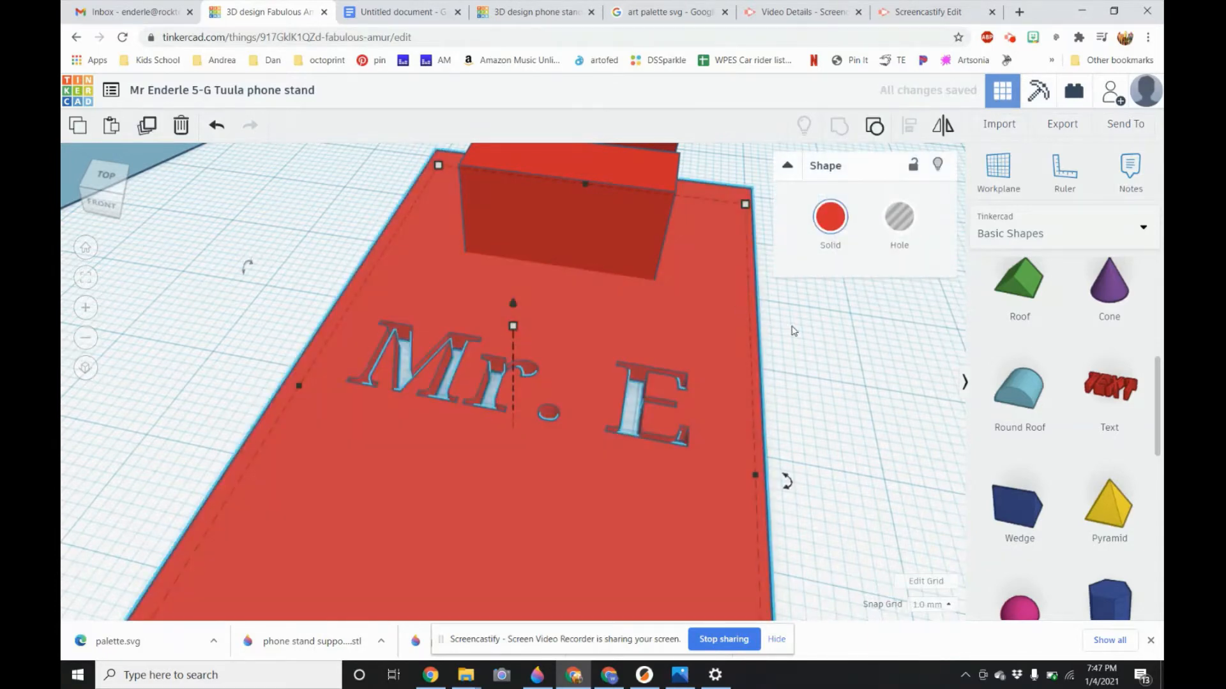
right_click_drag(793, 331, 770, 346)
left_click(770, 346)
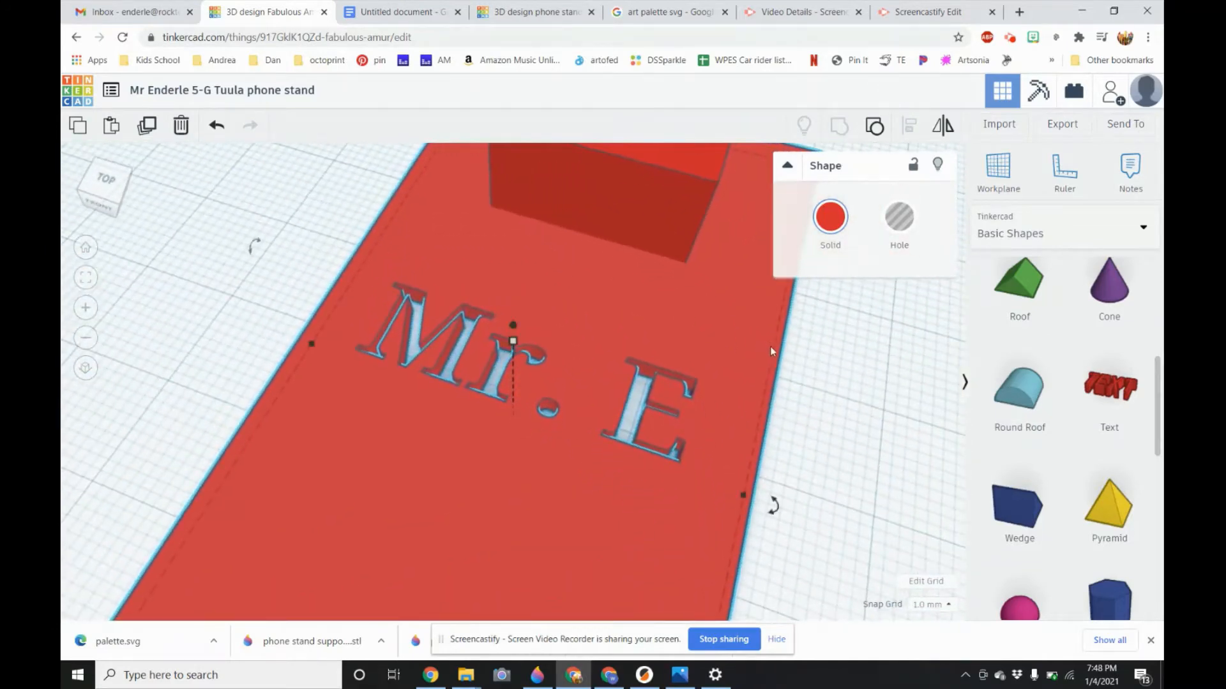
- Ungroup the lettering from the base plate so the text hole is separate again
left_click(874, 127)
right_click_drag(581, 259, 525, 319)
left_click_drag(515, 292, 517, 271)
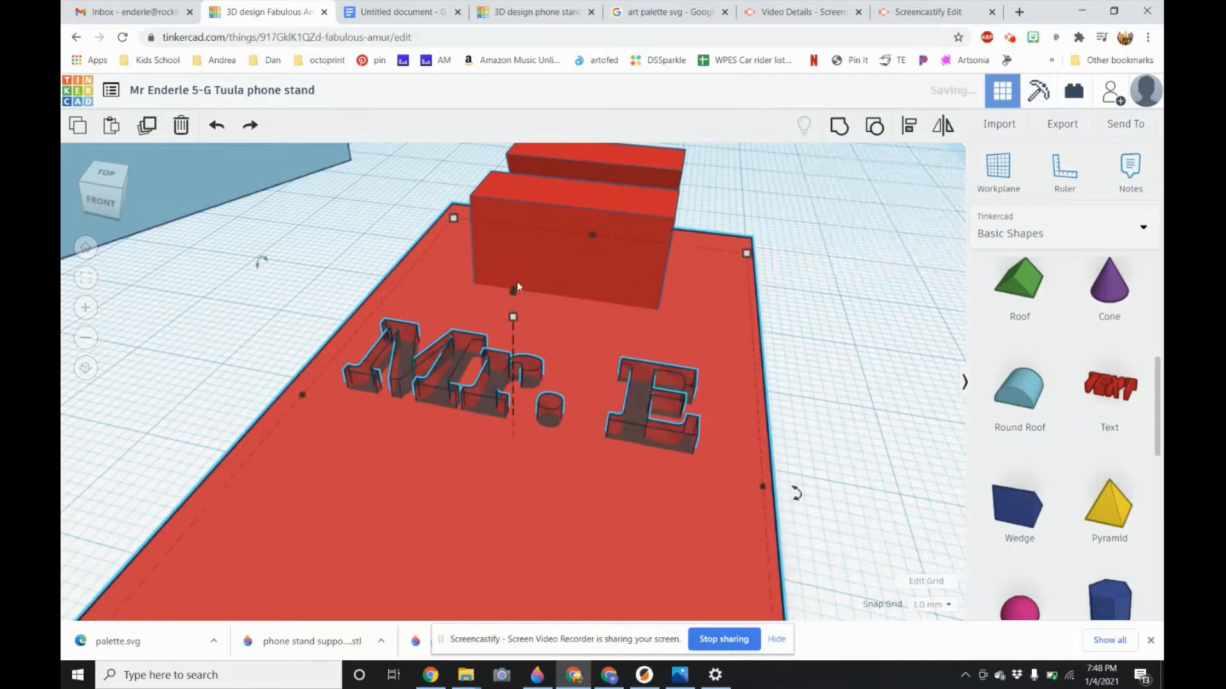
key("ctrl+z")
- Raise the text hole 2 mm so it cuts only into the plate's upper surface
left_click(639, 401)
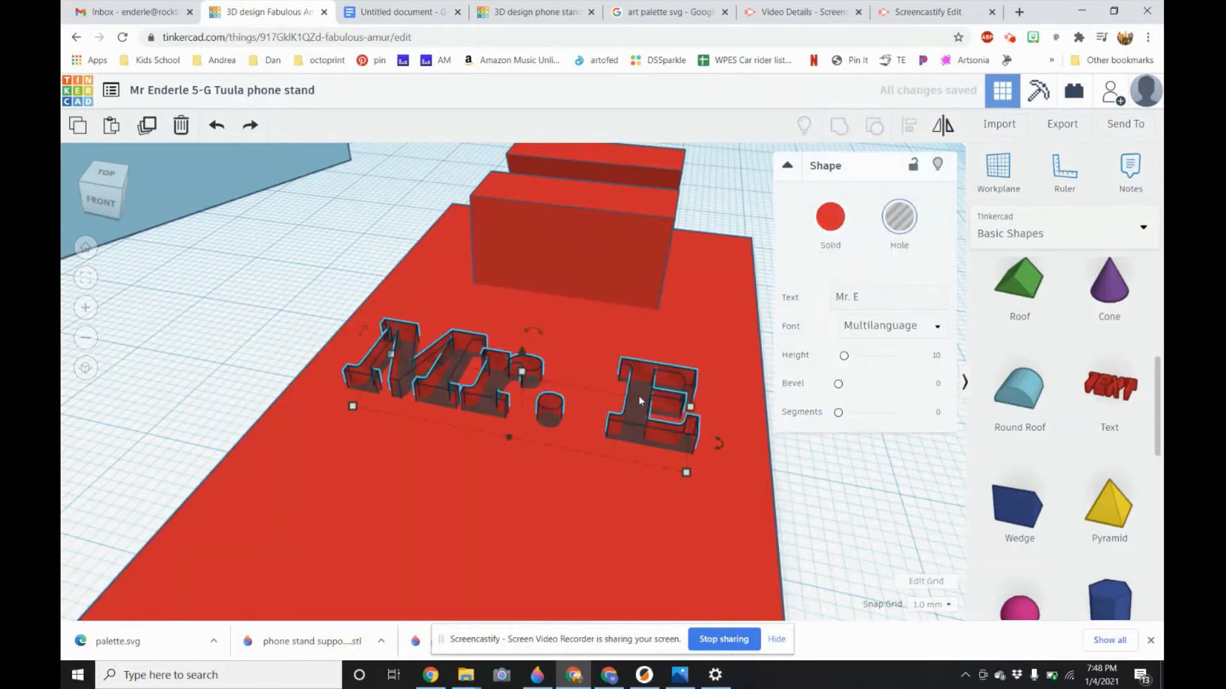
left_click_drag(524, 353, 523, 343)
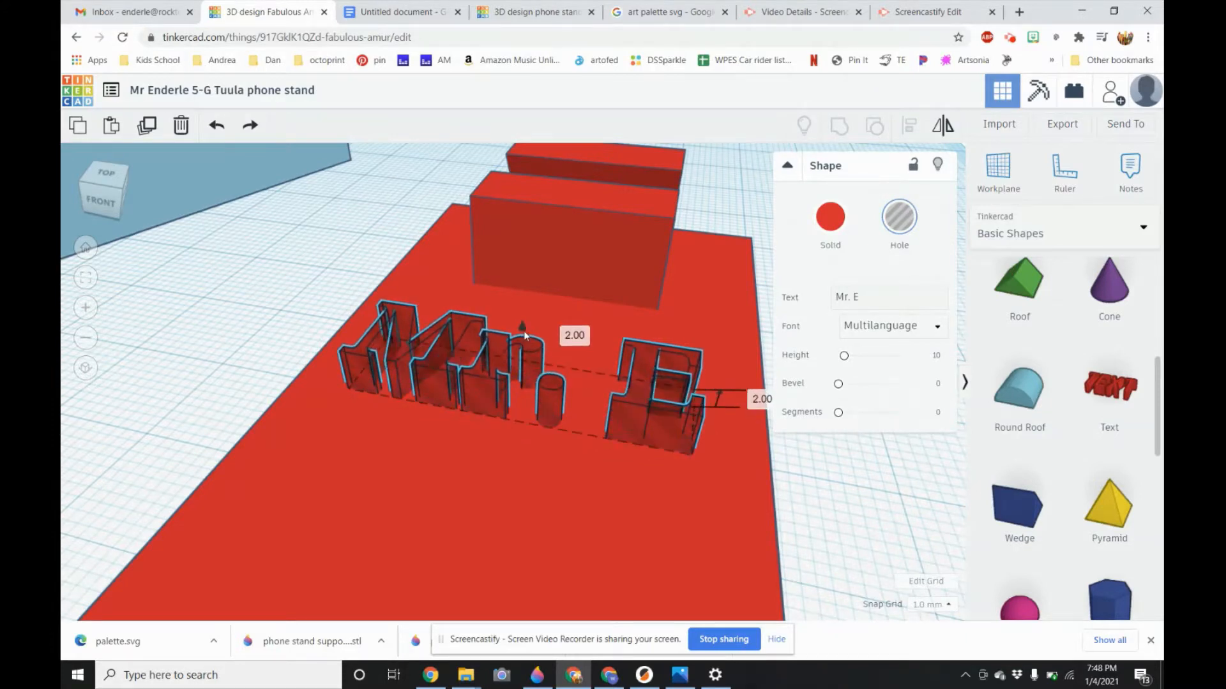
right_click_drag(508, 402, 477, 471)
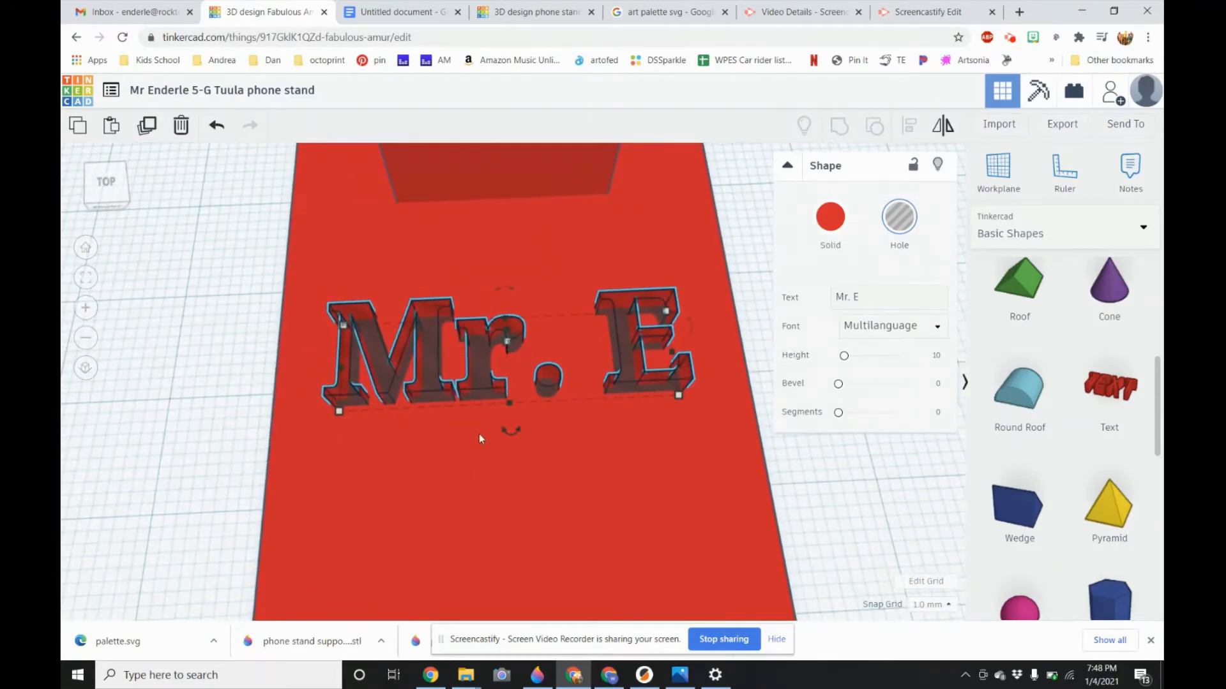
- Group the raised text hole with the base plate to engrave the lettering
left_click(458, 400, "shift")
left_click(849, 132)
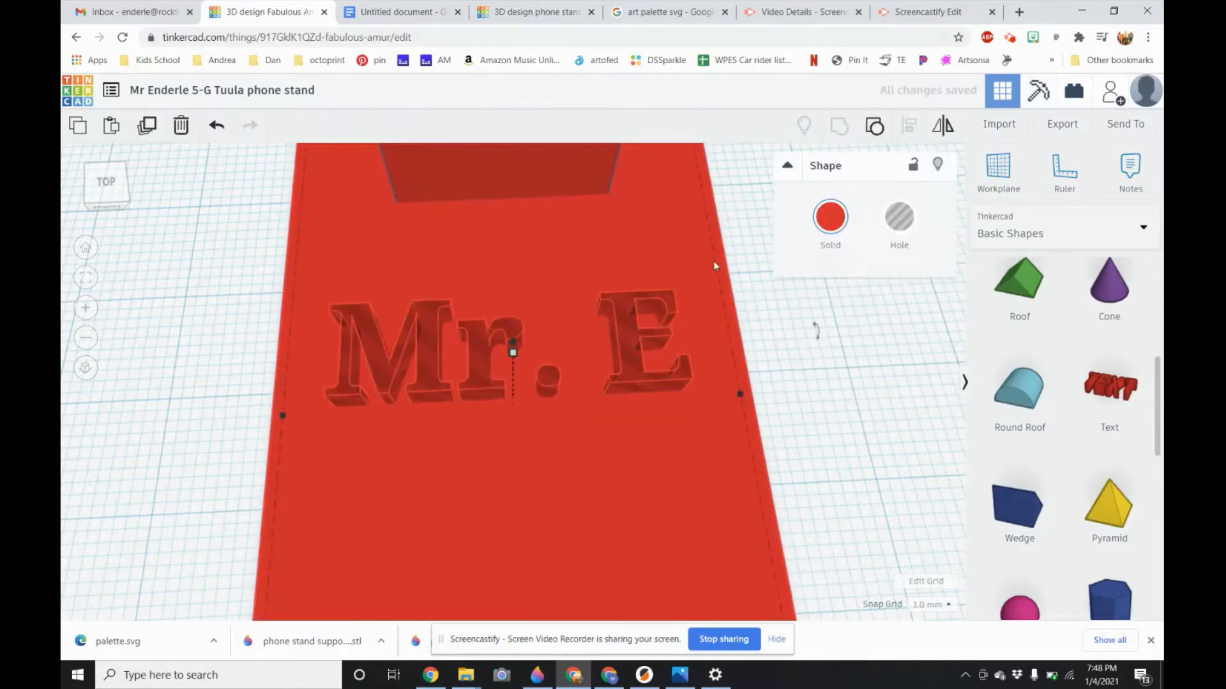
right_click_drag(229, 385, 438, 498)
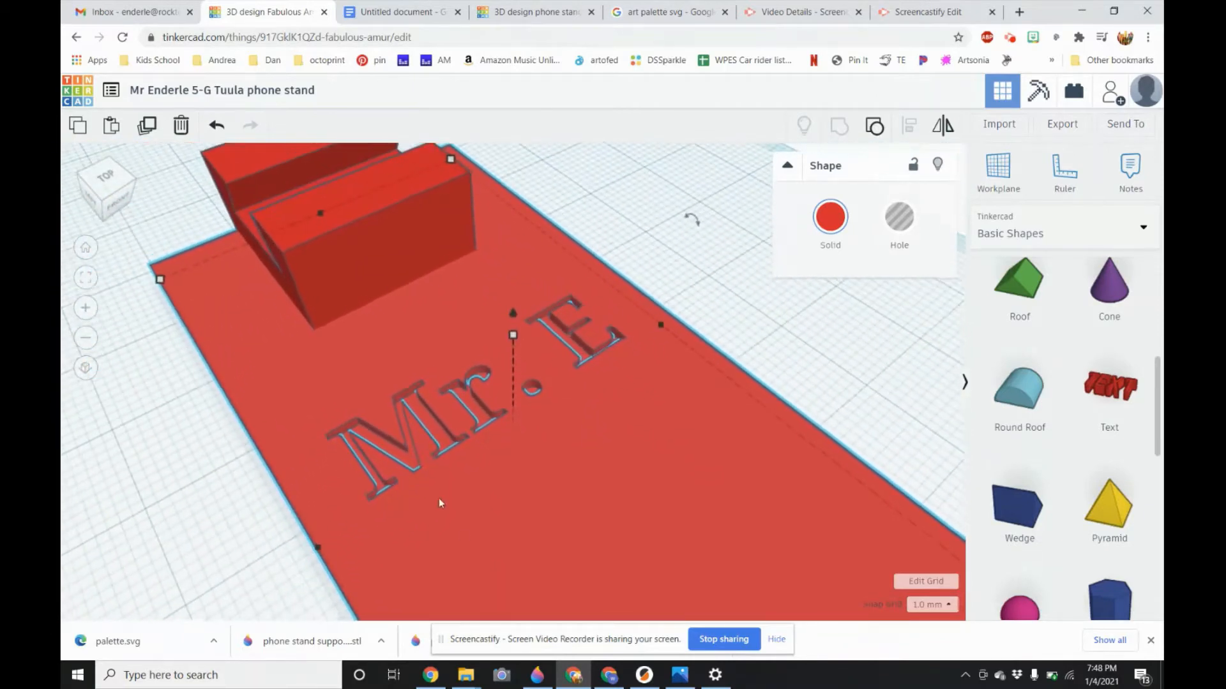
- Switch to PrusaSlicer and examine the engraved lettering and art palette on the sliced phone stand
left_click(644, 675)
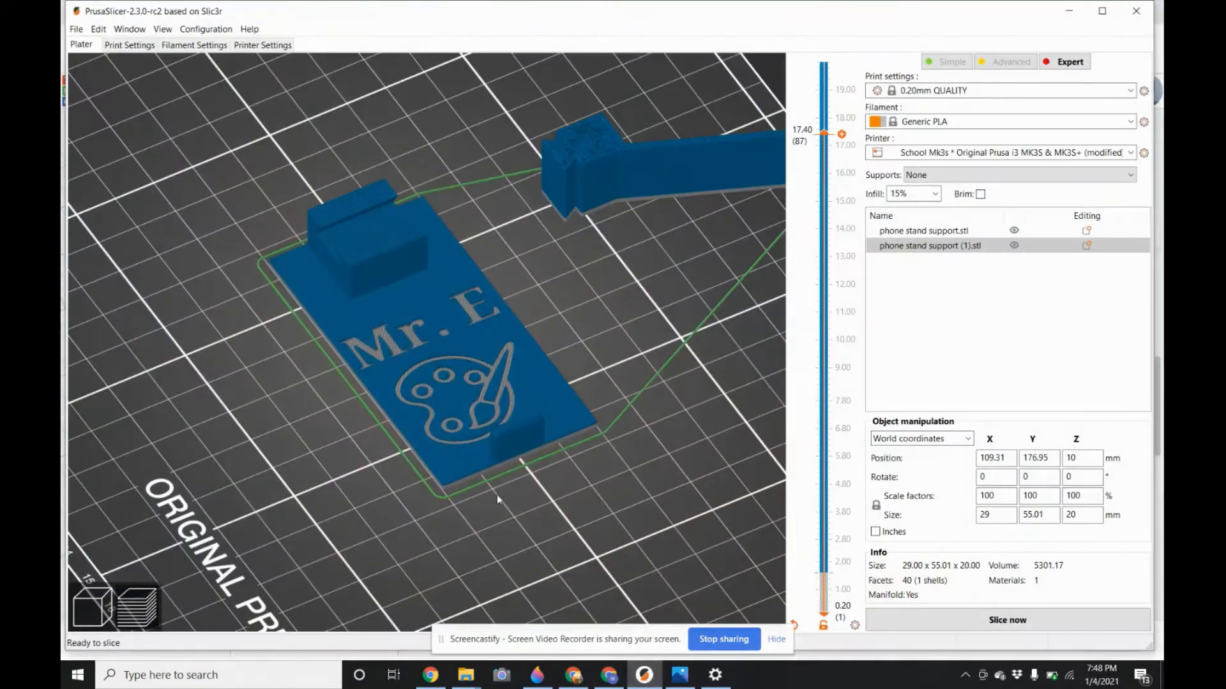
scroll(456, 397, "up", 5)
scroll(460, 391, "up", 3)
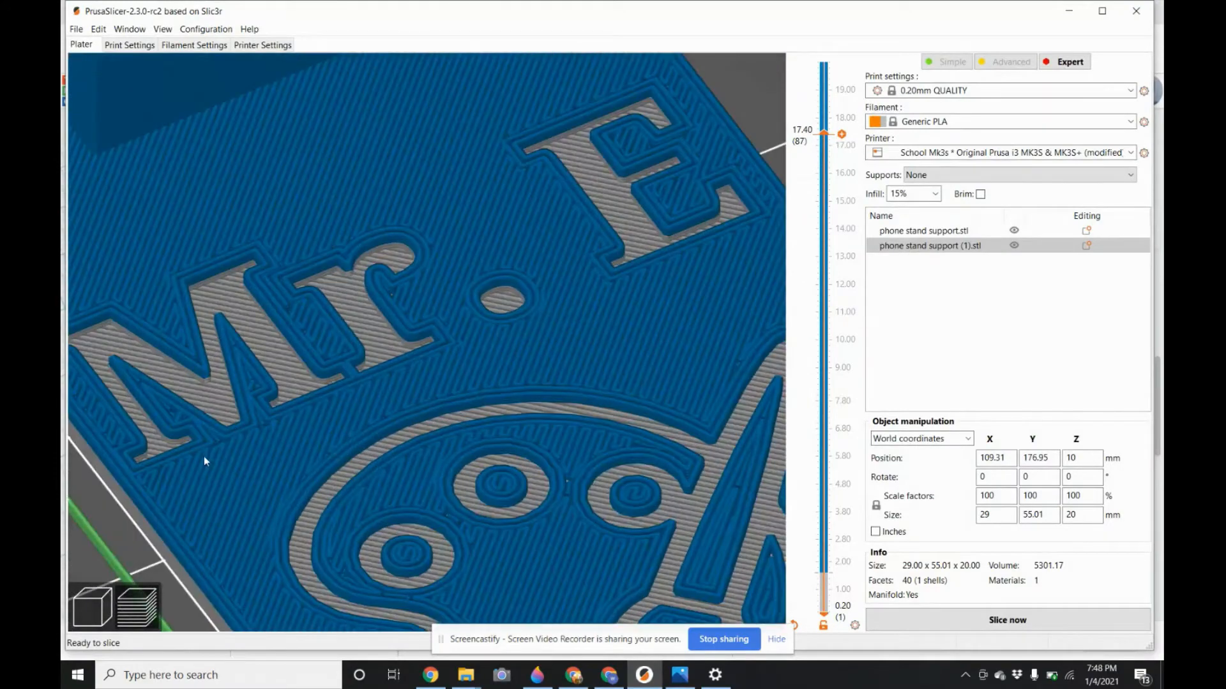
scroll(203, 457, "down", 5)
right_click_drag(139, 477, 174, 462)
left_click_drag(174, 462, 217, 493)
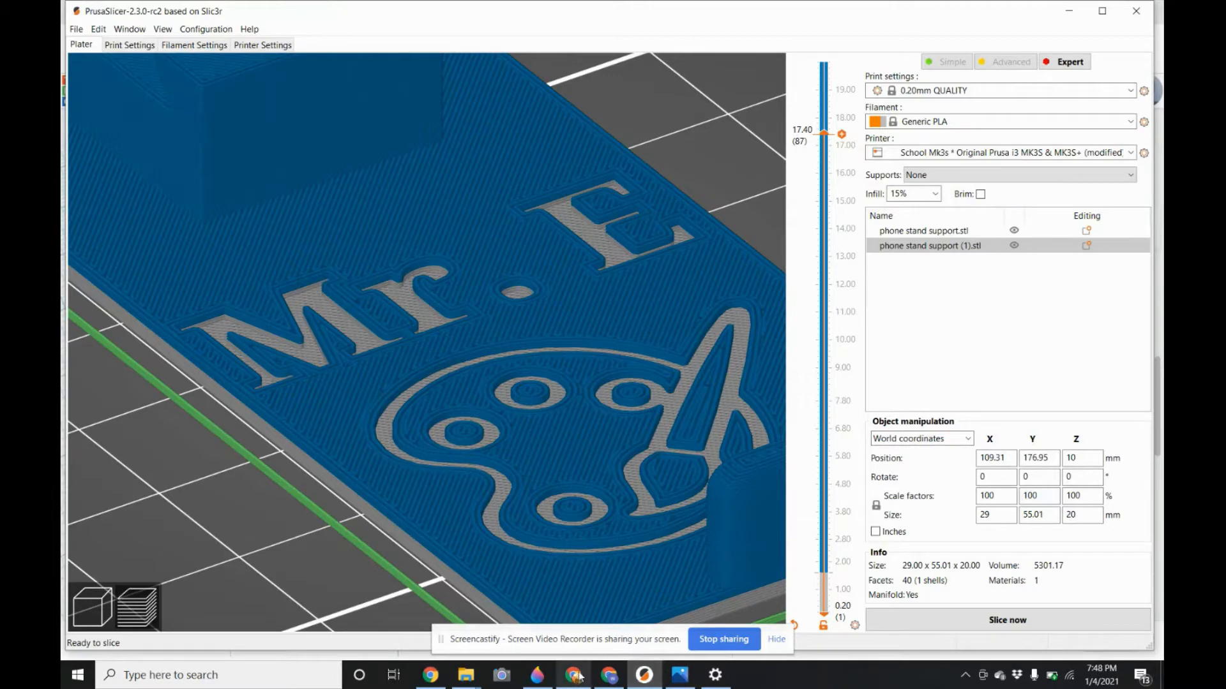
- Return to Tinkercad and look through the Basic Shapes library for shapes to decorate the base plate
mouse_move(578, 675)
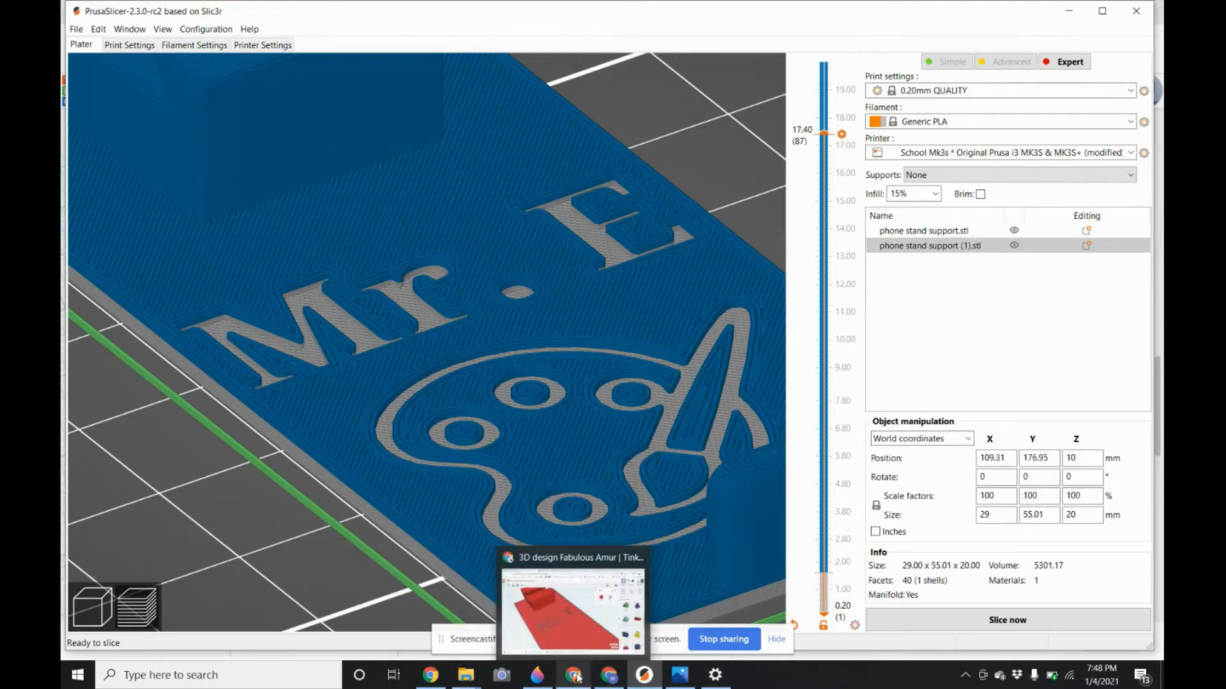
left_click(574, 675)
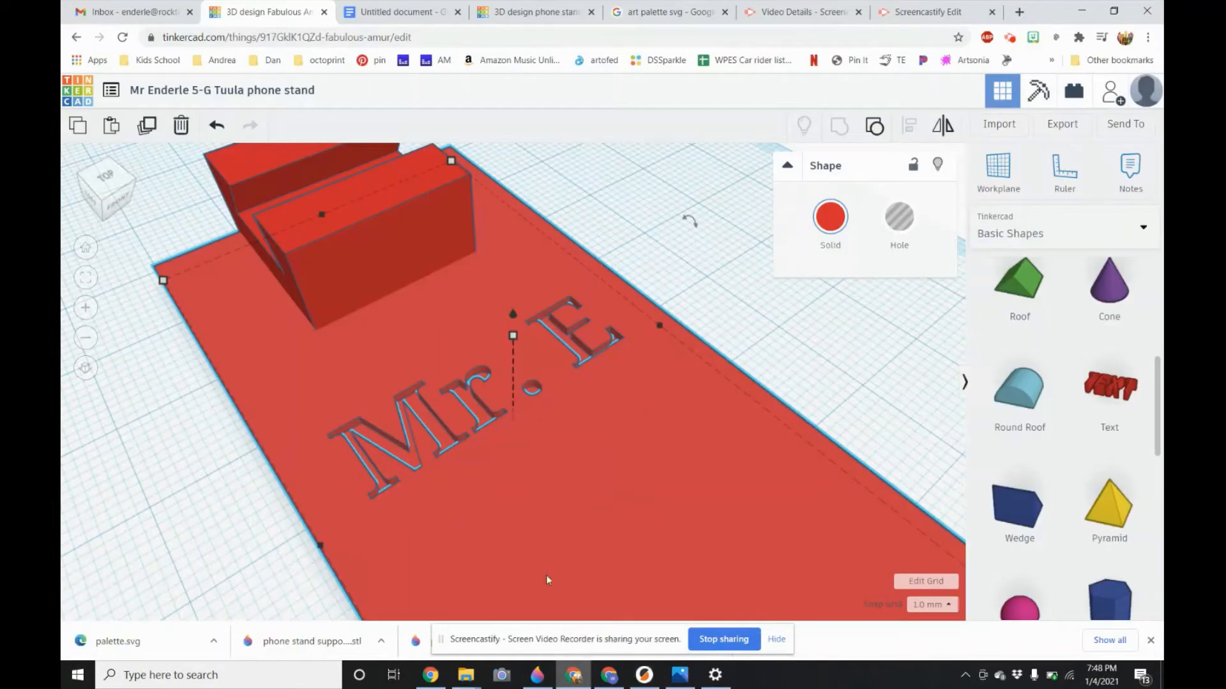
scroll(278, 498, "down", 5)
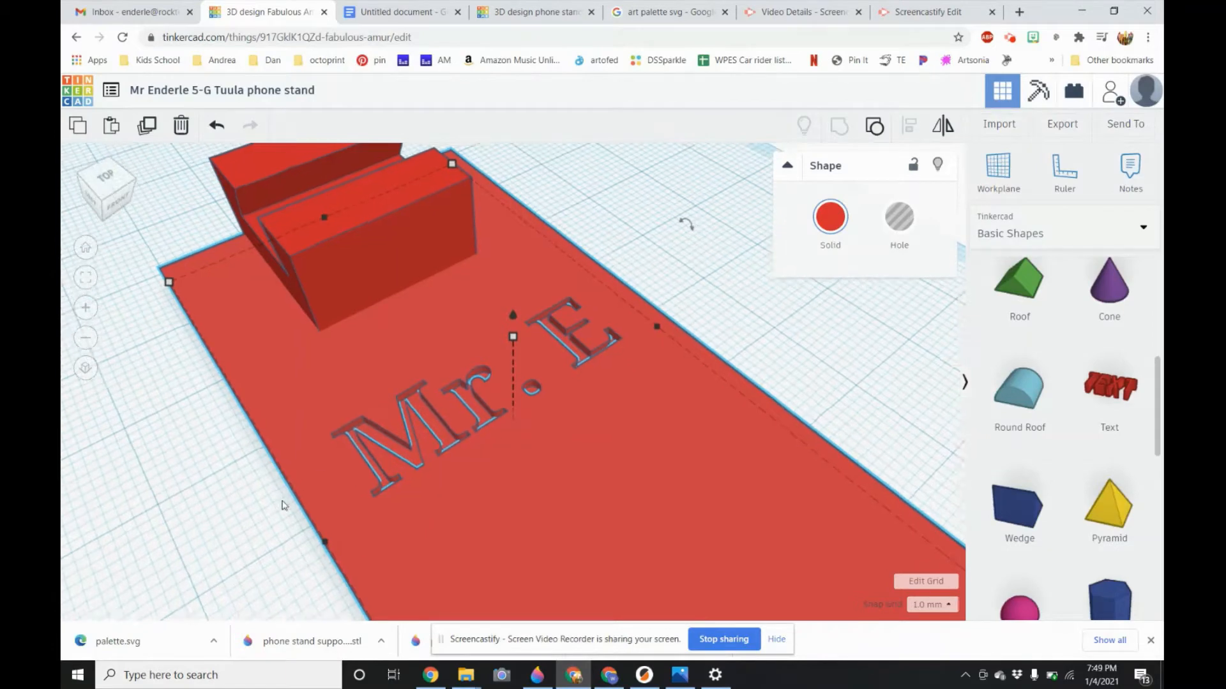
right_click_drag(266, 497, 436, 498)
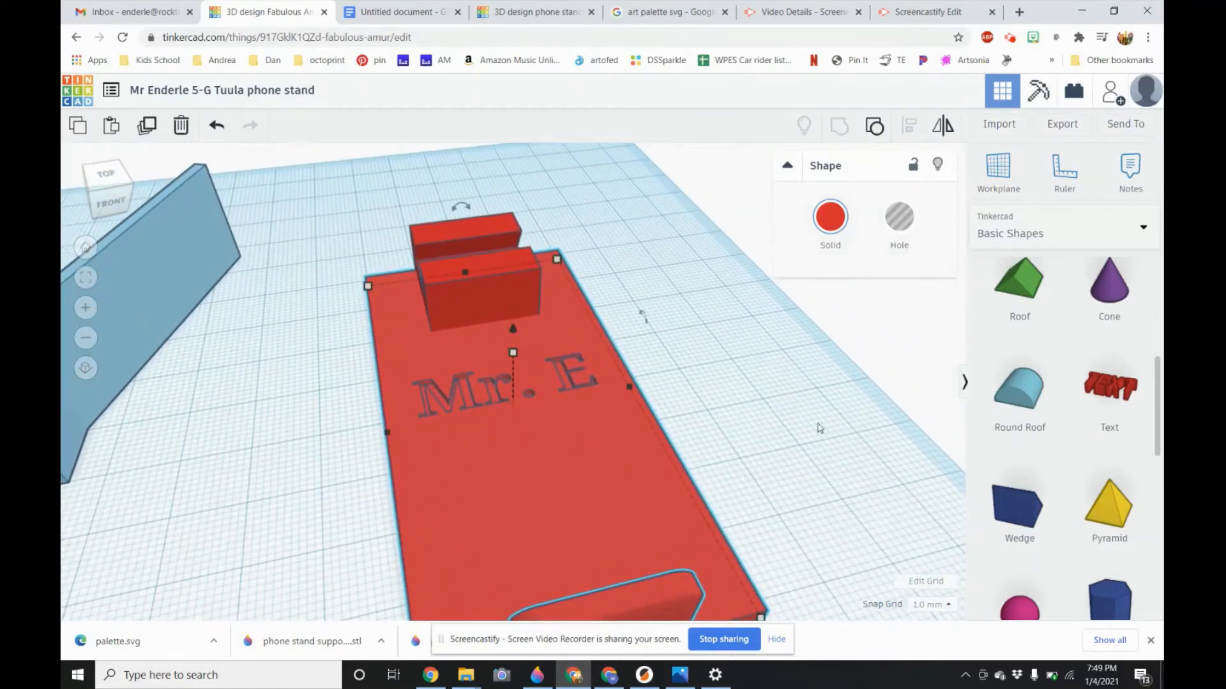
scroll(883, 516, "up", 3)
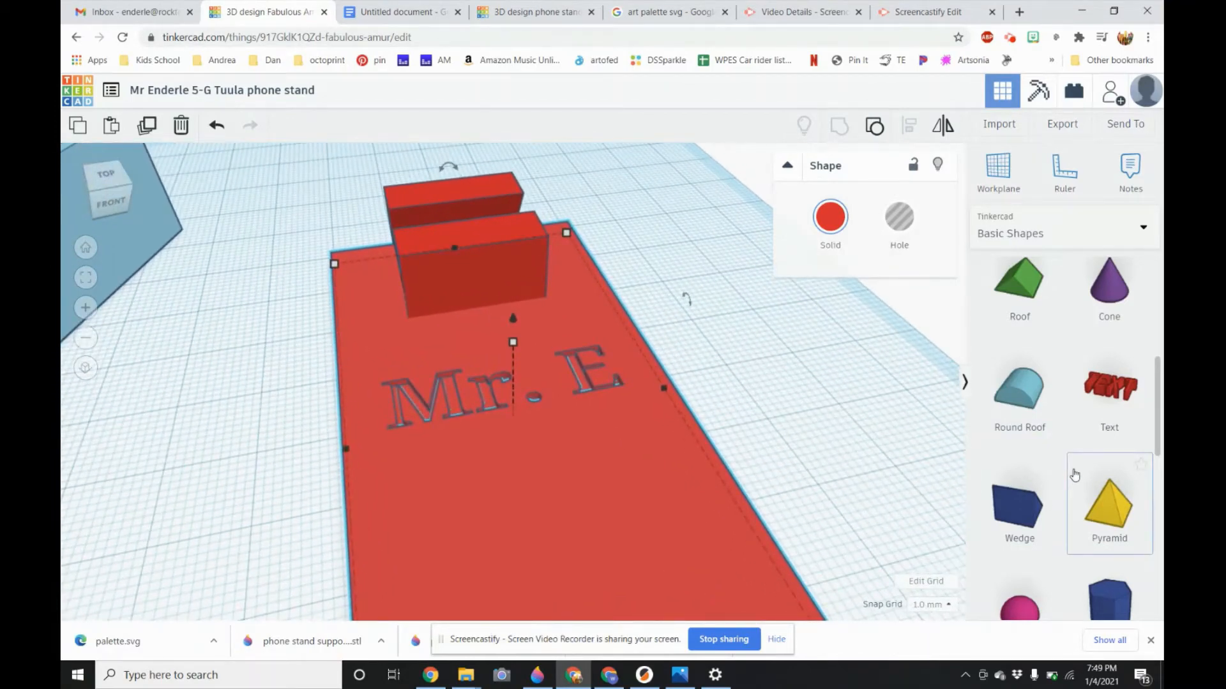
scroll(1073, 476, "down", 3)
scroll(1073, 476, "down", 5)
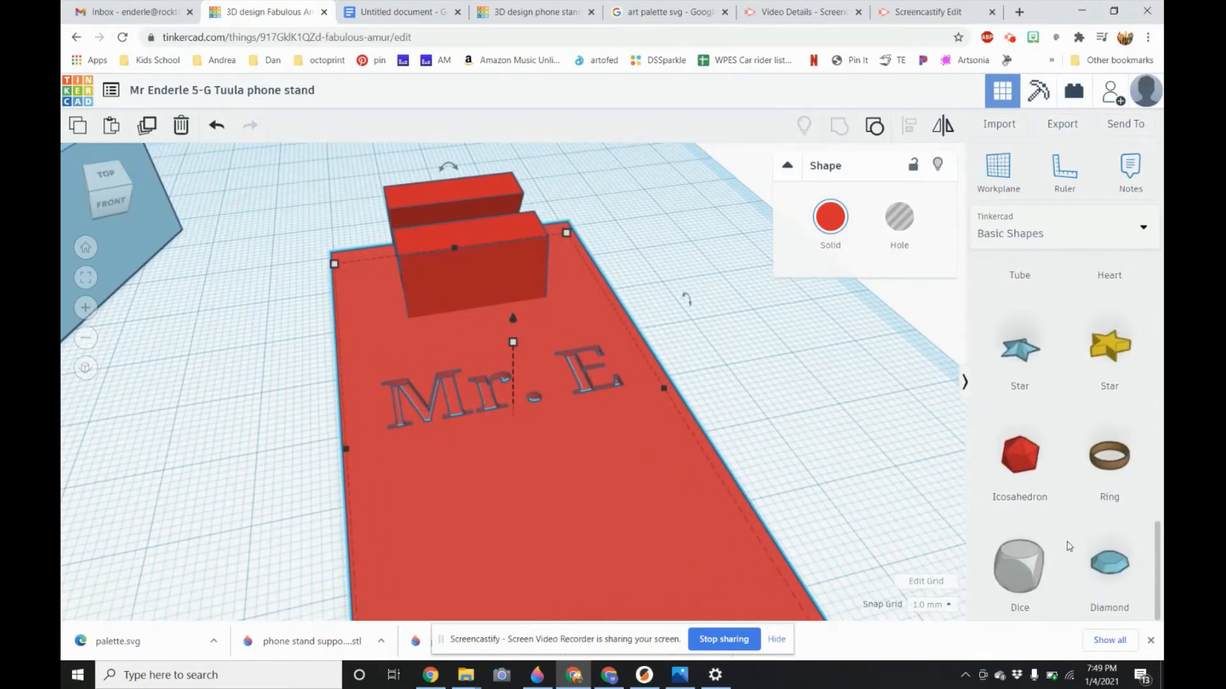
scroll(1100, 460, "up", 5)
scroll(1100, 460, "up", 5)
scroll(1101, 466, "down", 2)
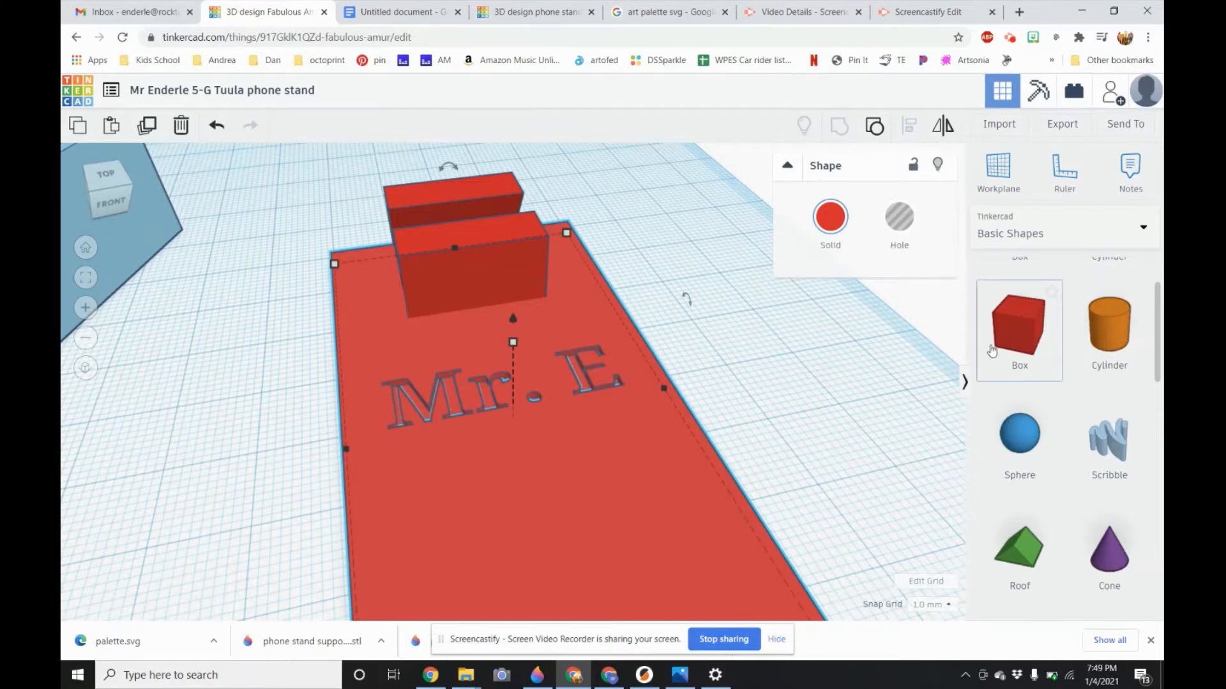
- Search Google for "art palette svg" and open the first black palette image among the results
double_click(688, 35)
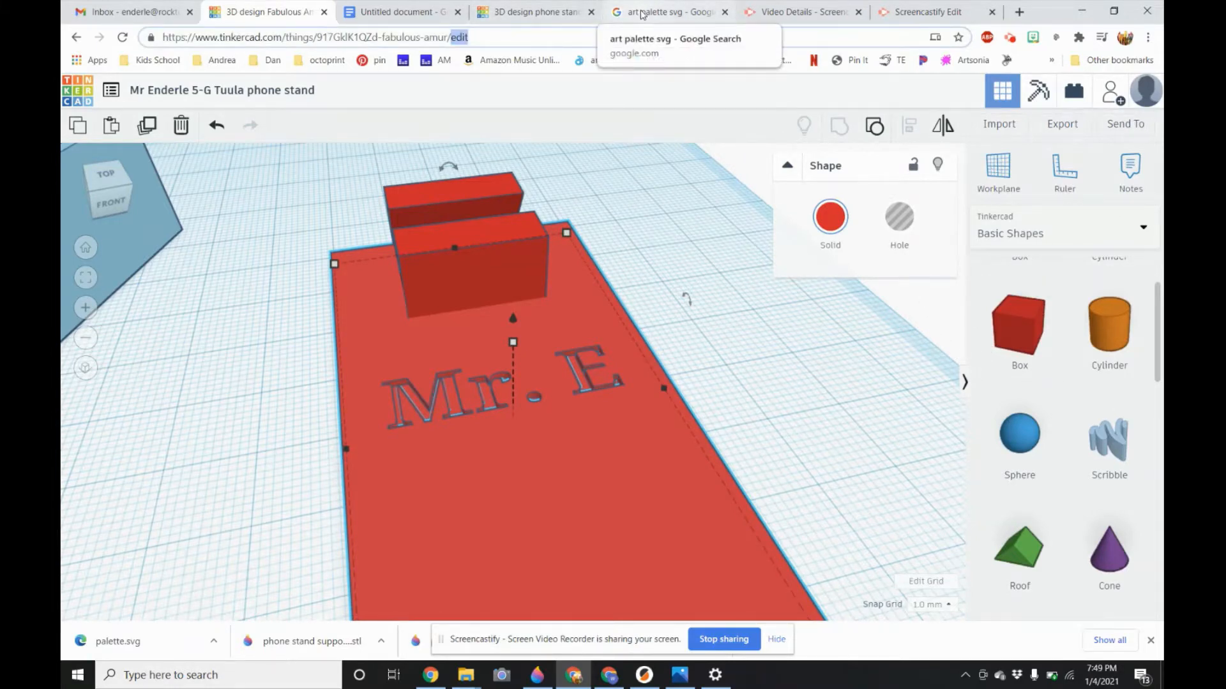
left_click(641, 14)
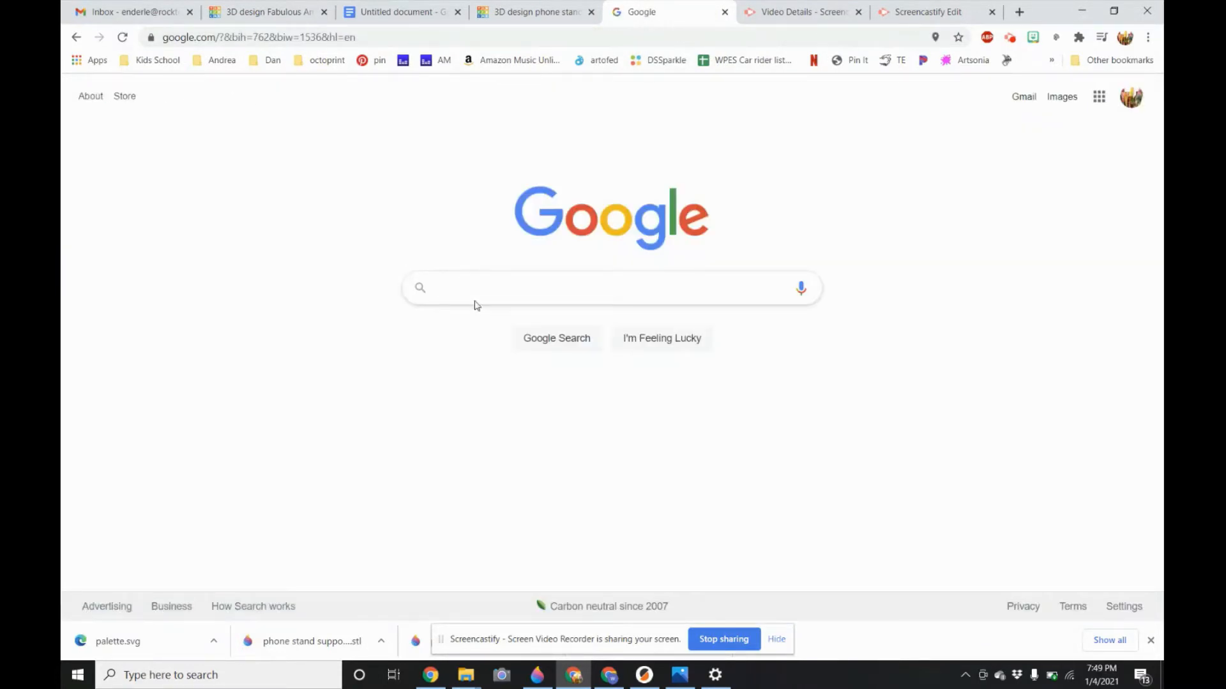
type("art pall")
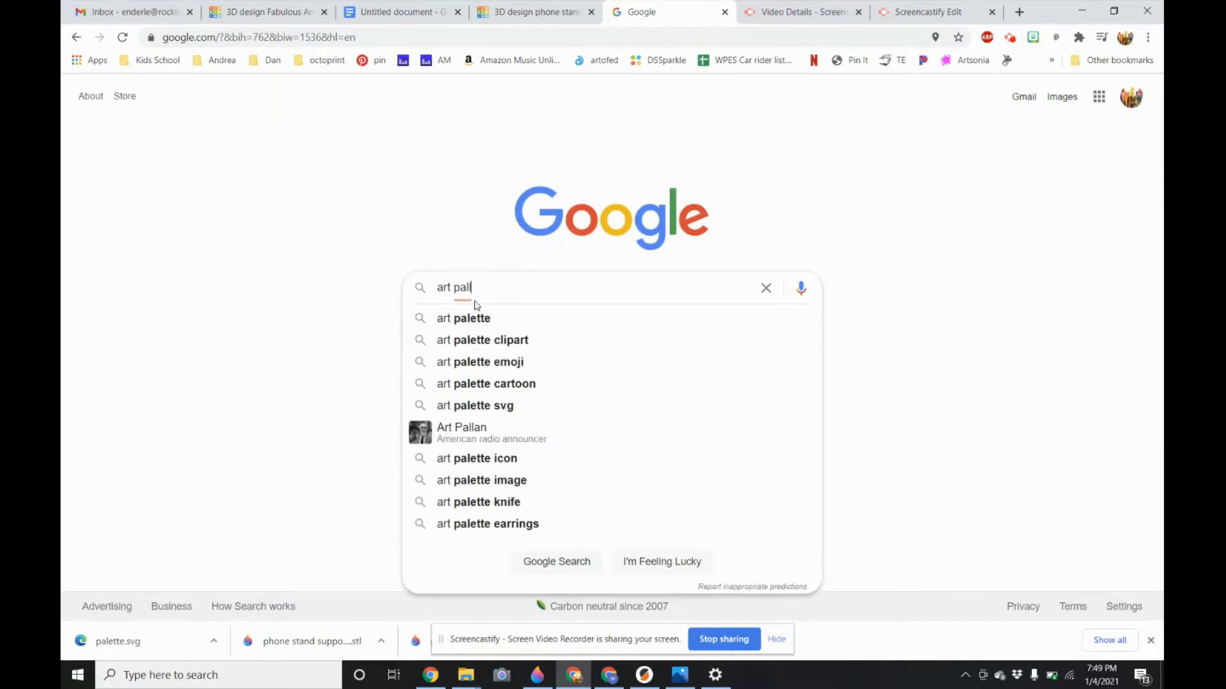
key("BackSpace")
type("ette ")
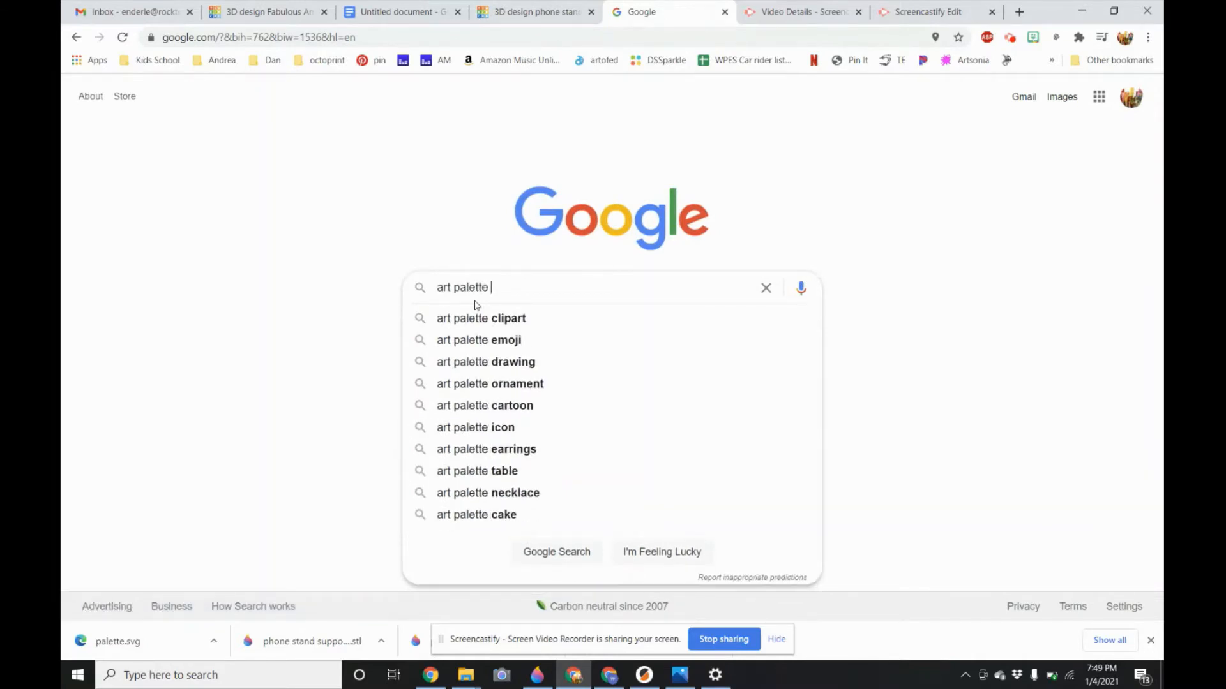
type("sv")
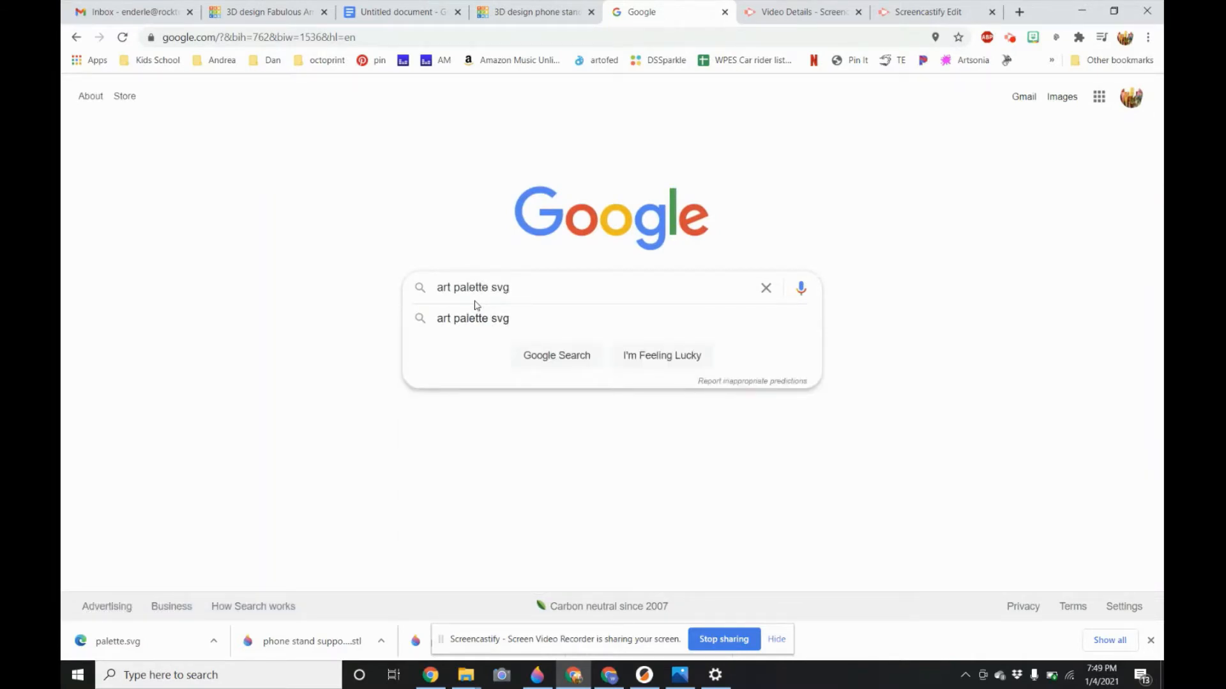
type("g")
key("Return")
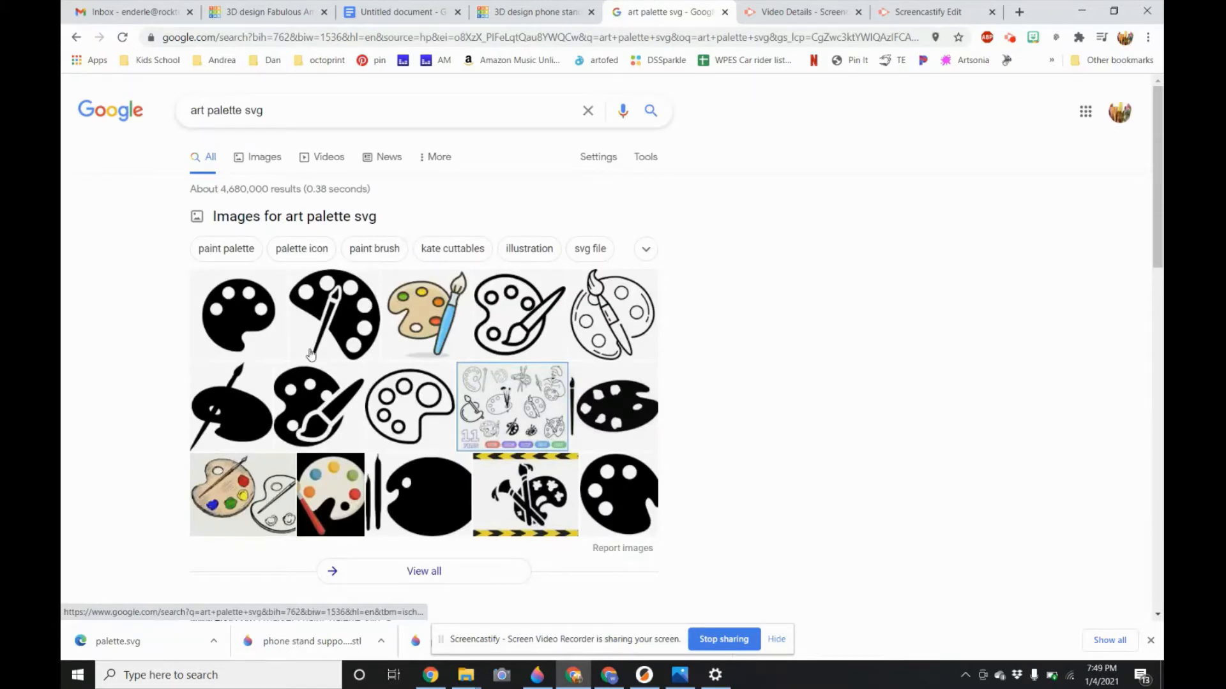
left_click(279, 339)
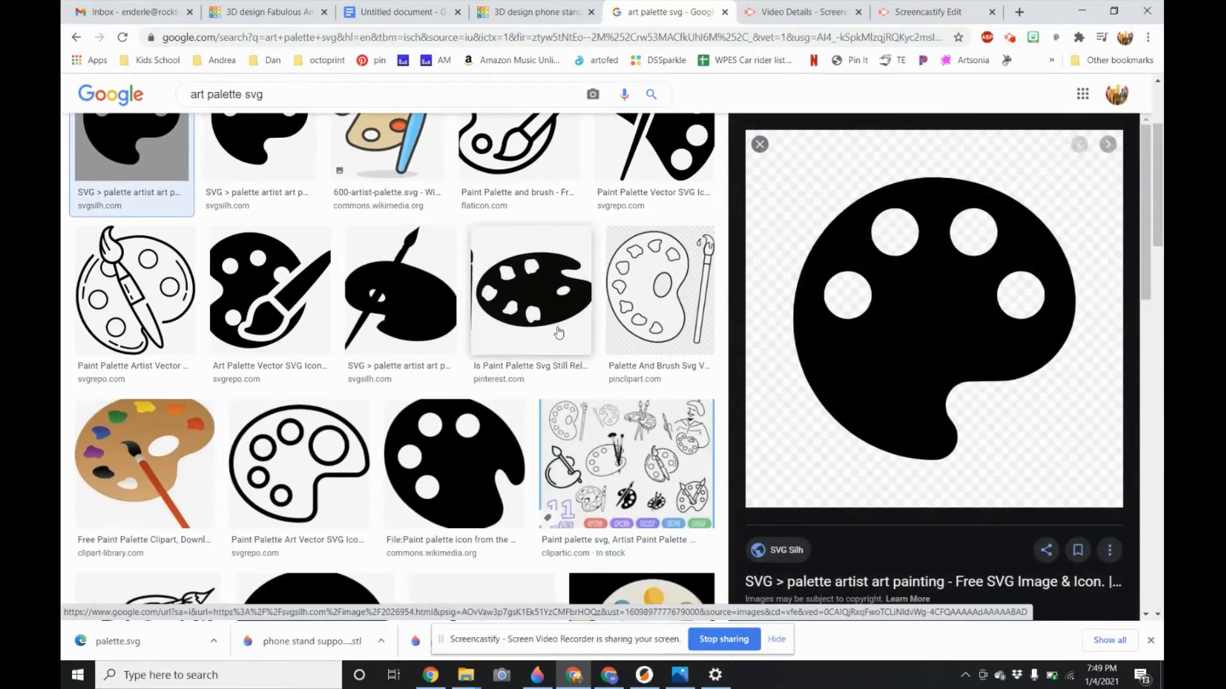
scroll(560, 319, "up", 1)
left_click(560, 320)
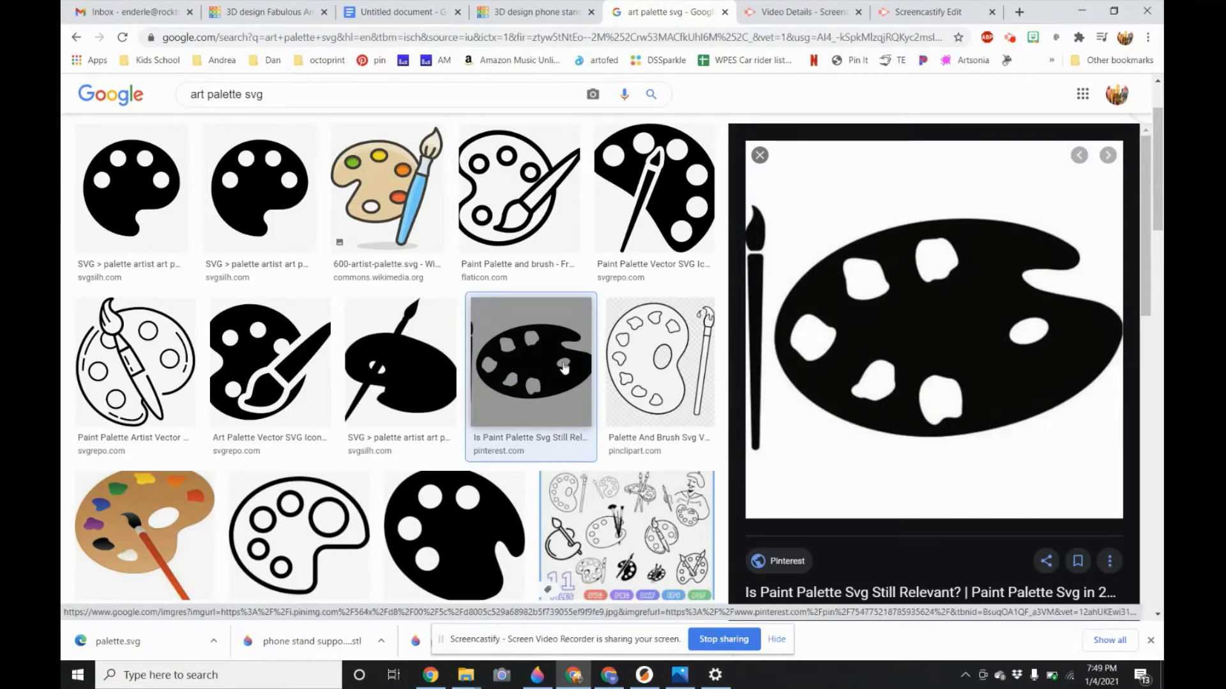
right_click(854, 355)
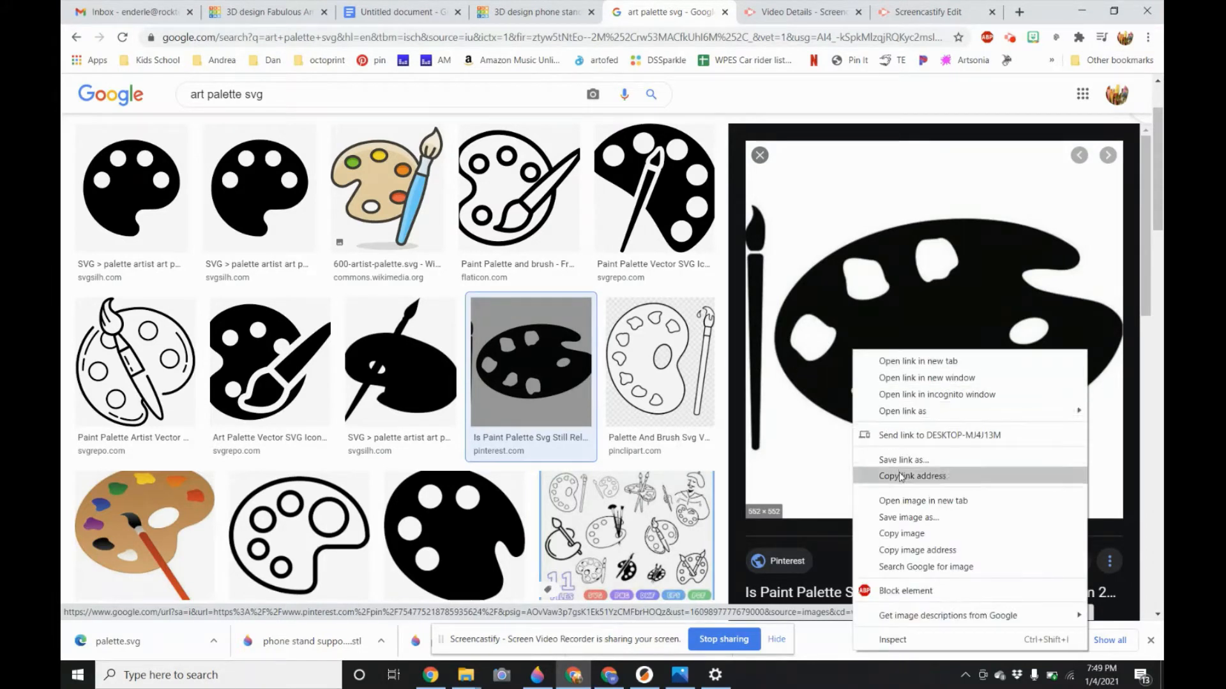
left_click(897, 518)
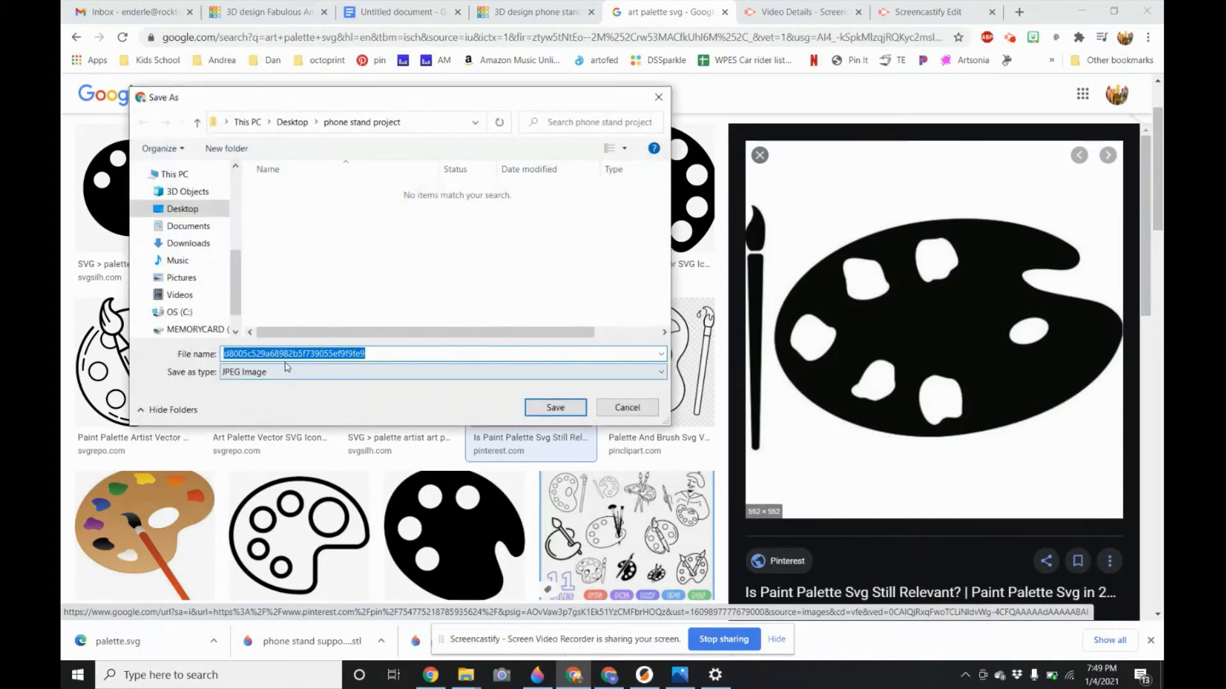
left_click(627, 407)
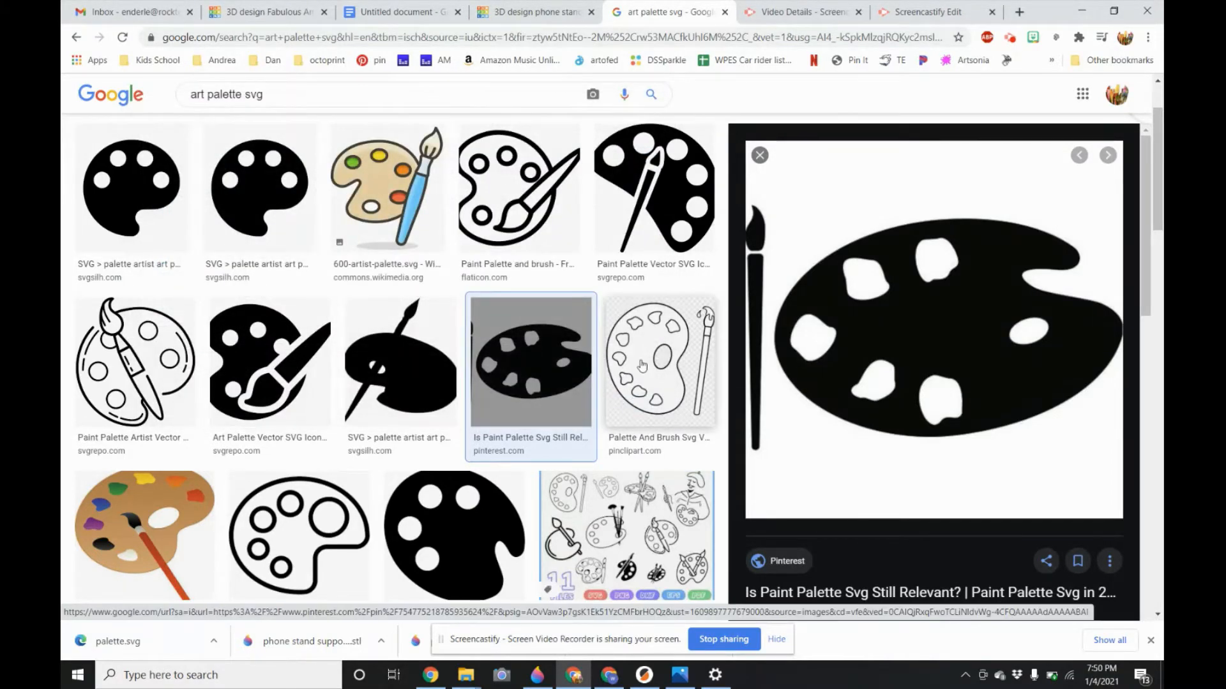
- Save the first SVG palette image as "art palette" in the phone stand project folder
left_click(152, 228)
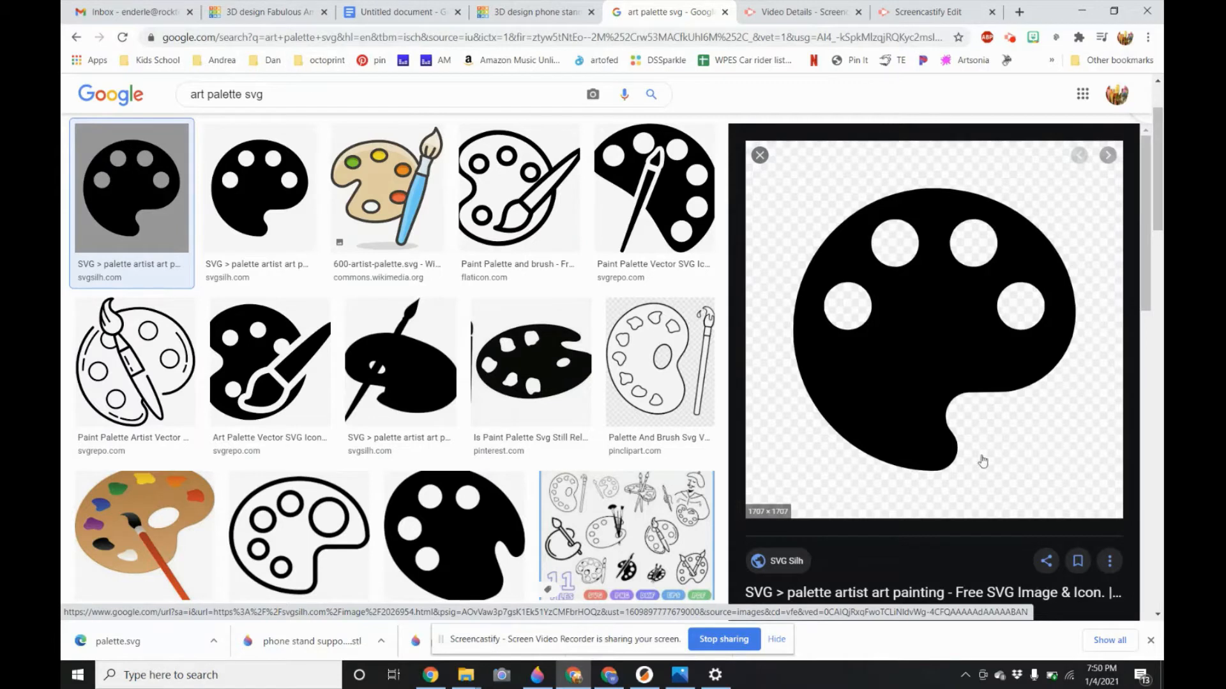
right_click(805, 307)
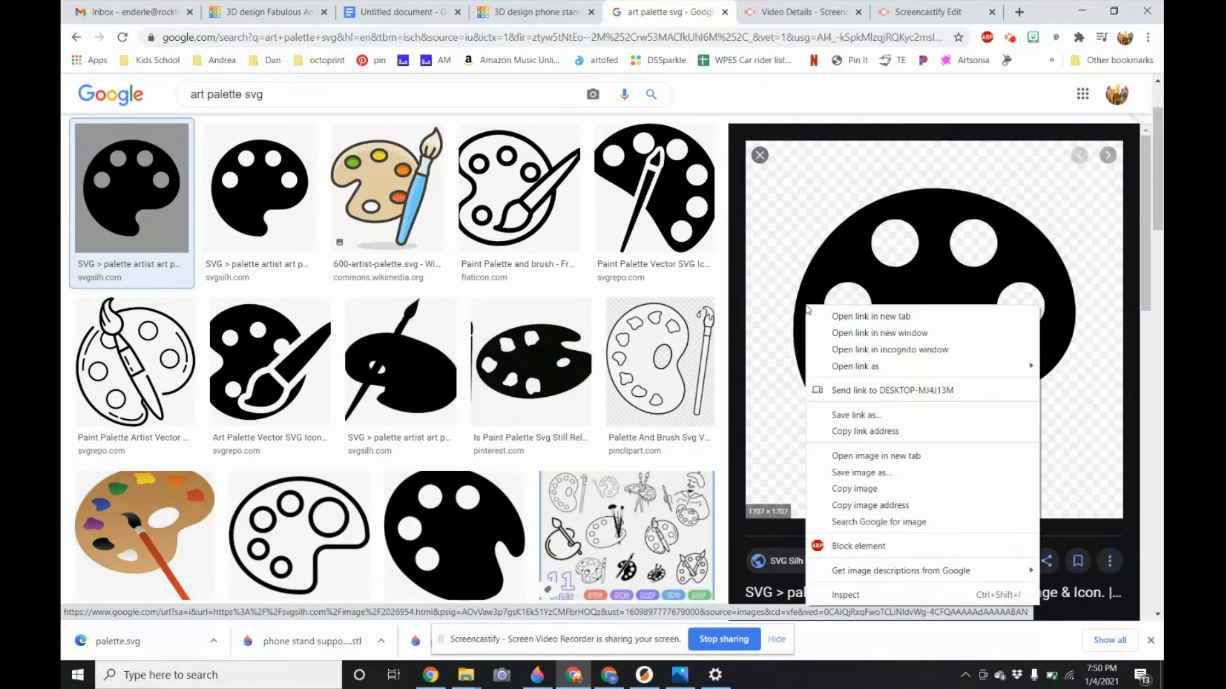
left_click(854, 473)
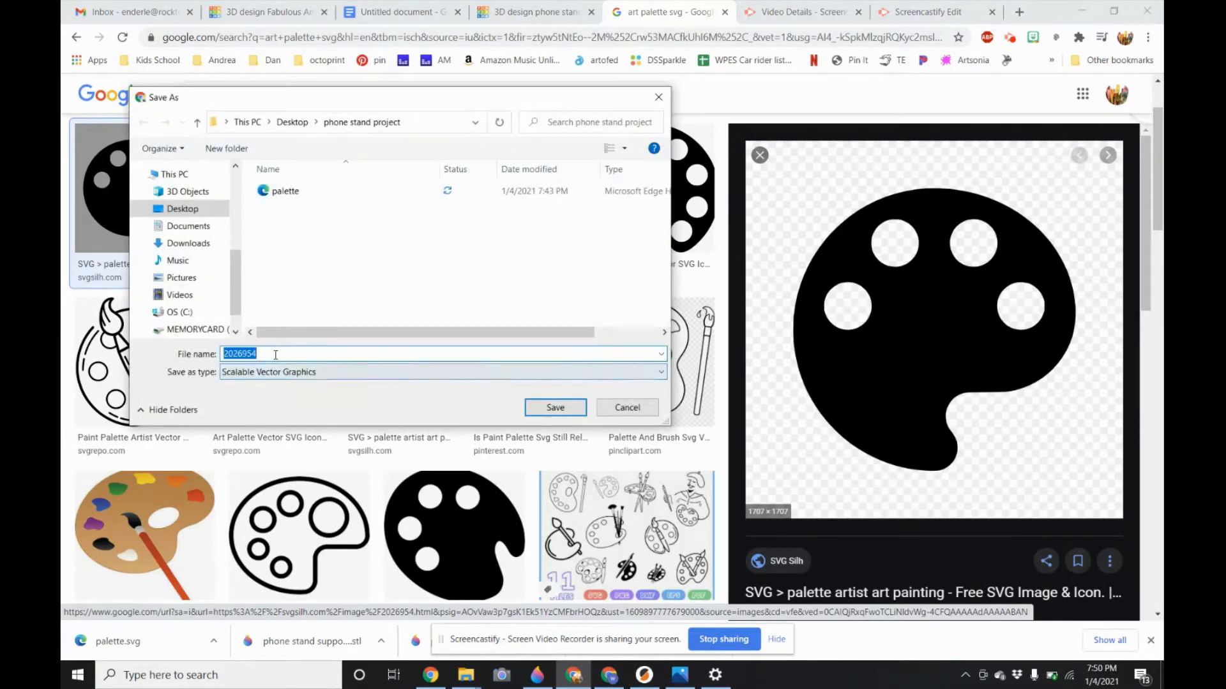
type("p")
key("BackSpace")
type("art palette")
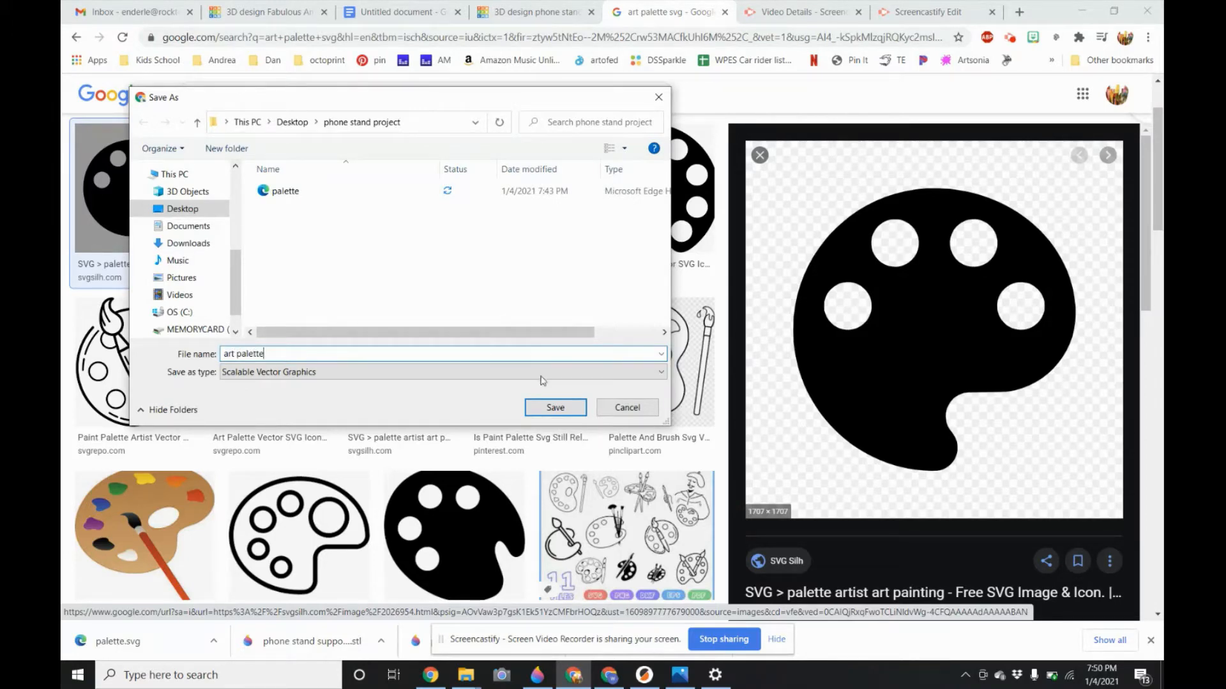
left_click(555, 408)
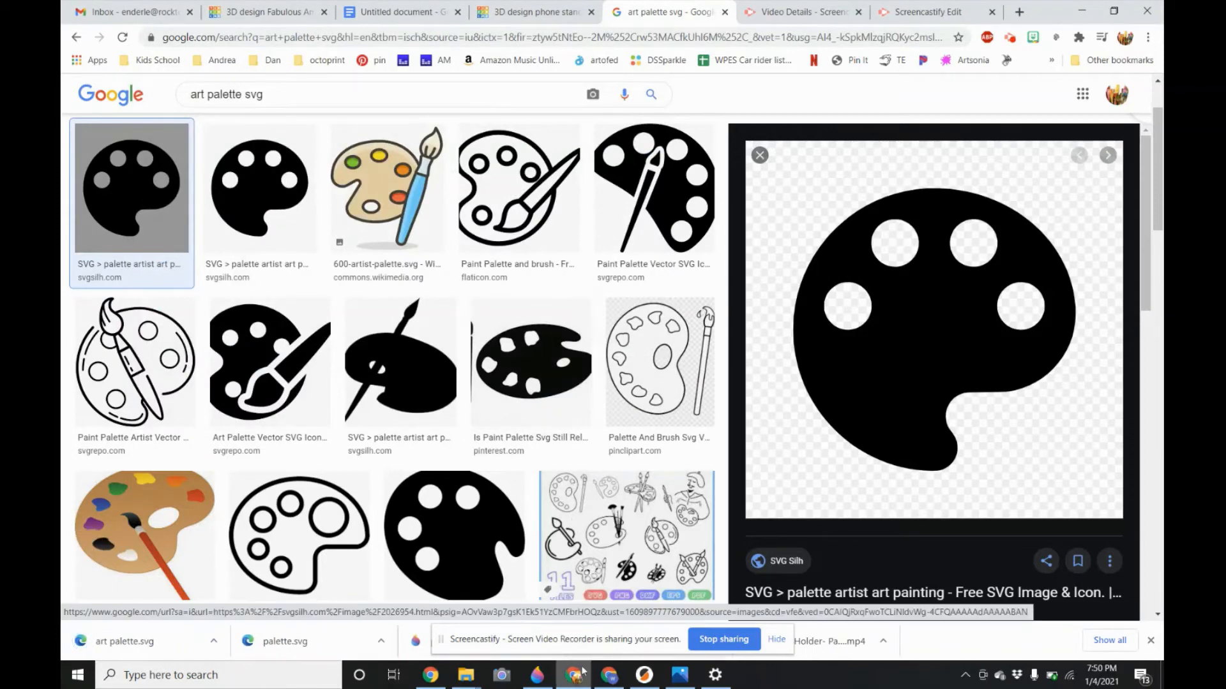
- Return to the Tinkercad phone stand design and choose the art palette file from the desktop's phone stand project folder for import
left_click(539, 16)
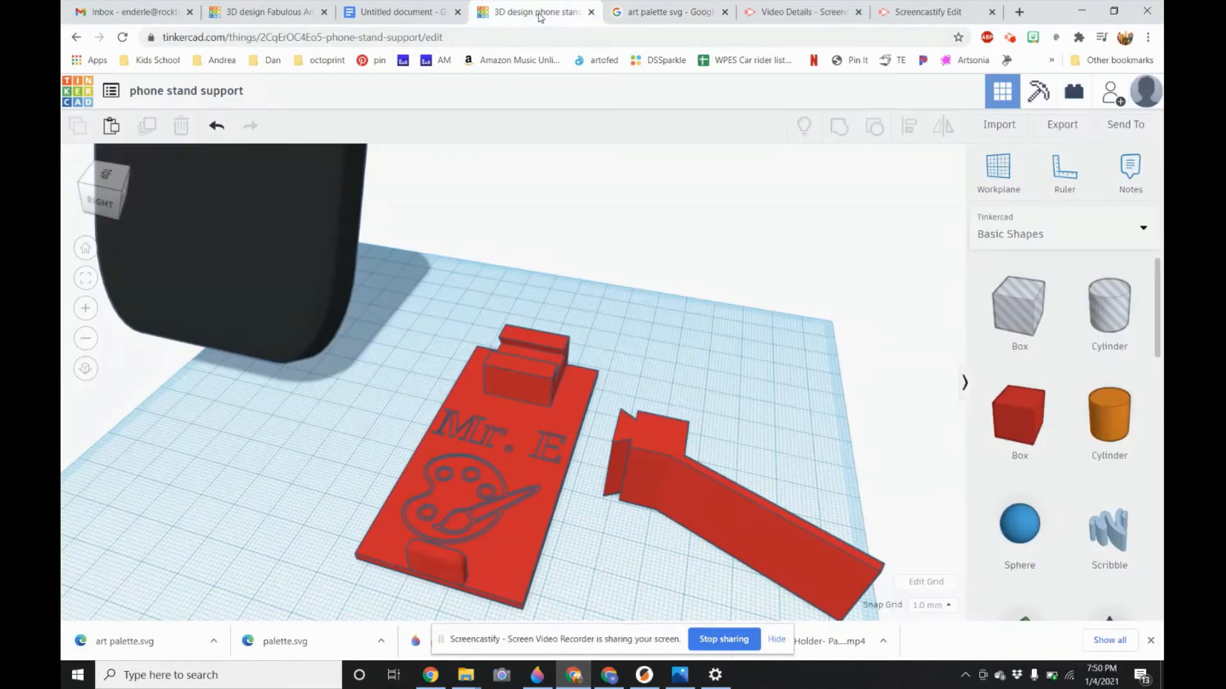
left_click(268, 12)
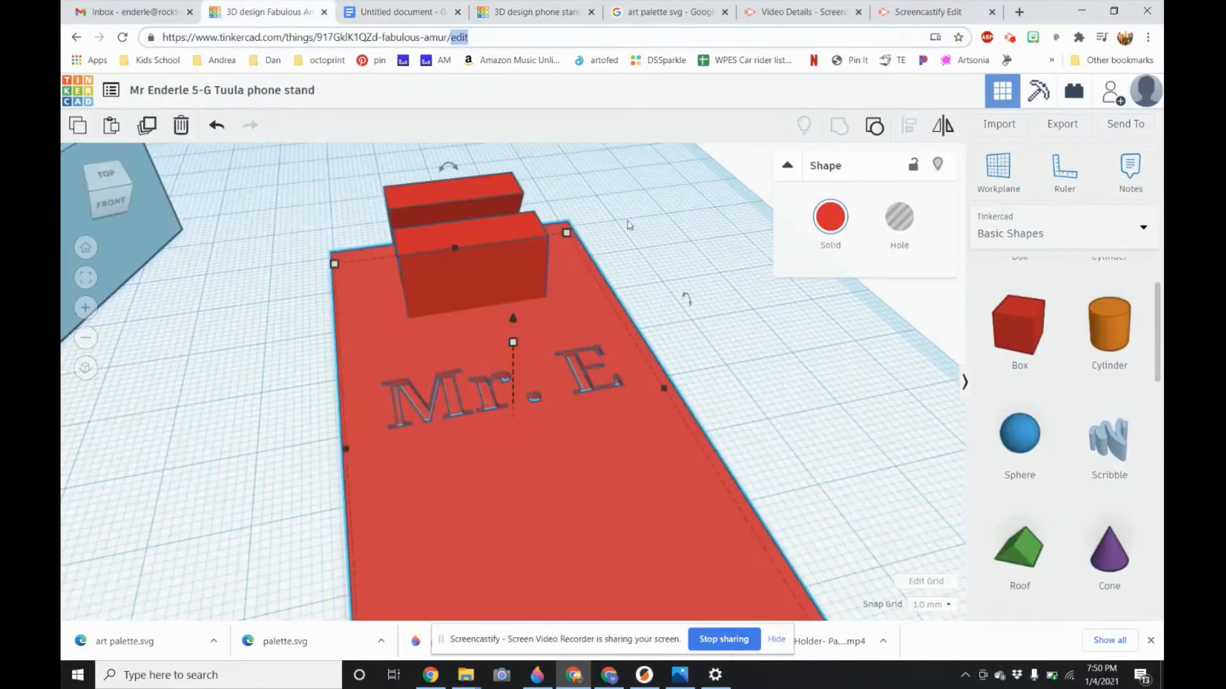
right_click_drag(629, 224, 815, 264)
right_click_drag(793, 371, 708, 364)
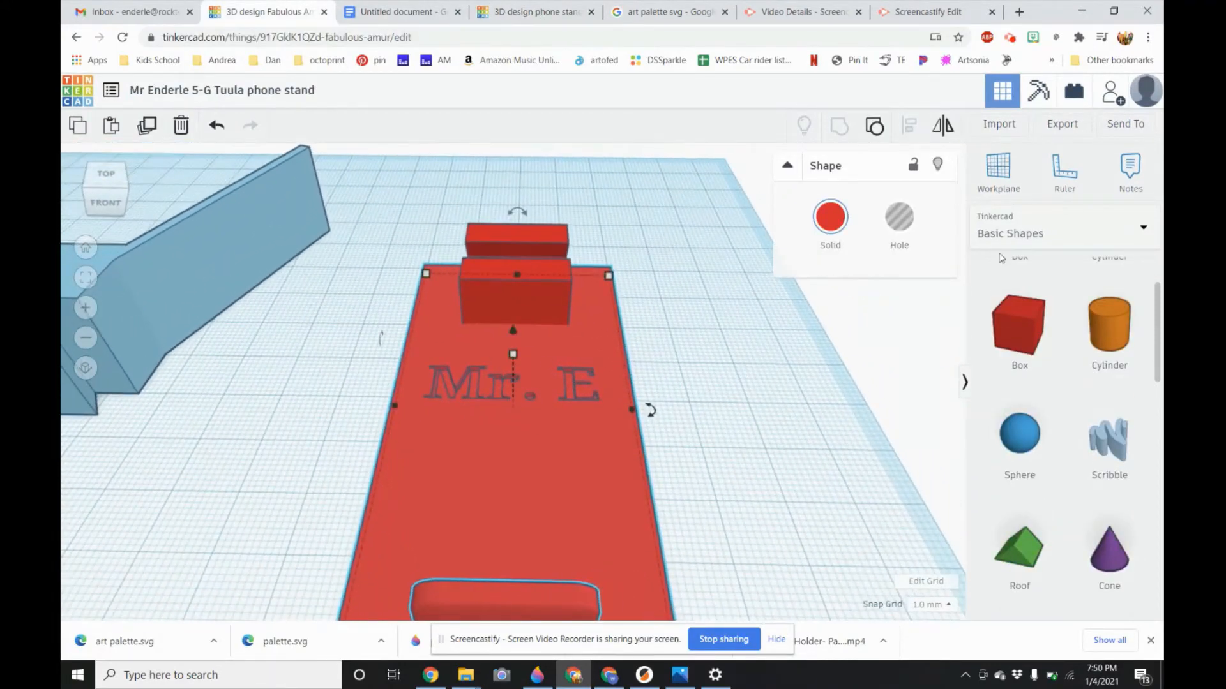
left_click(1001, 126)
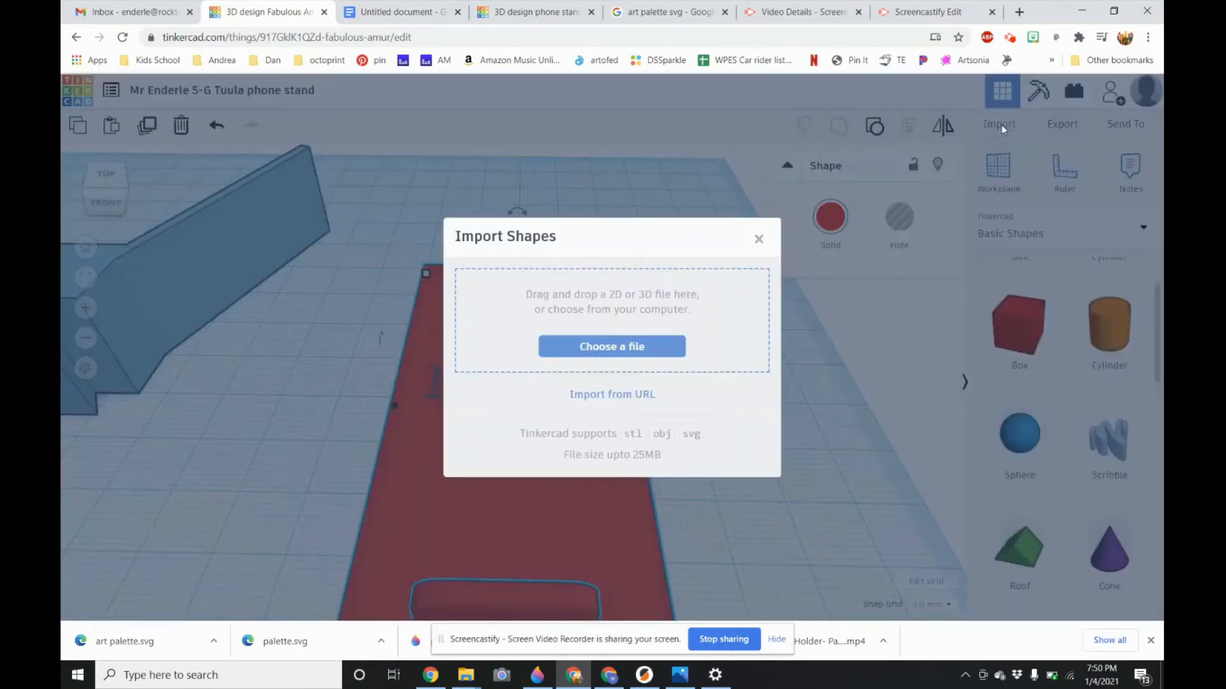
left_click(637, 348)
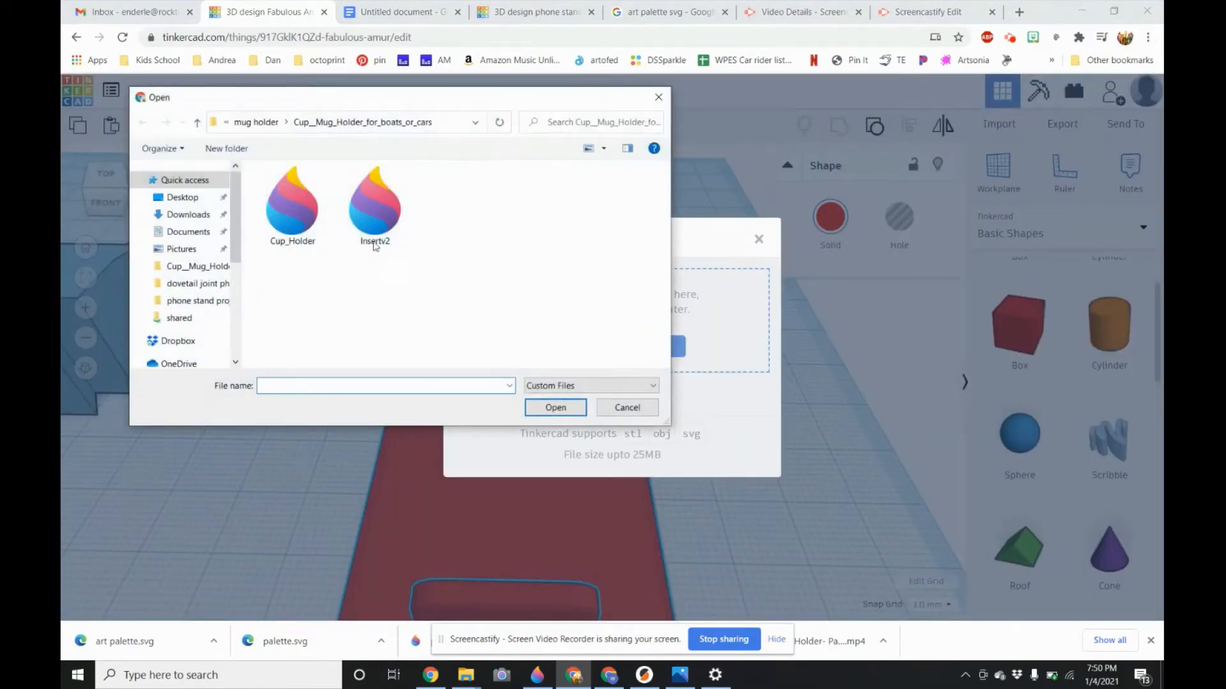
left_click(184, 199)
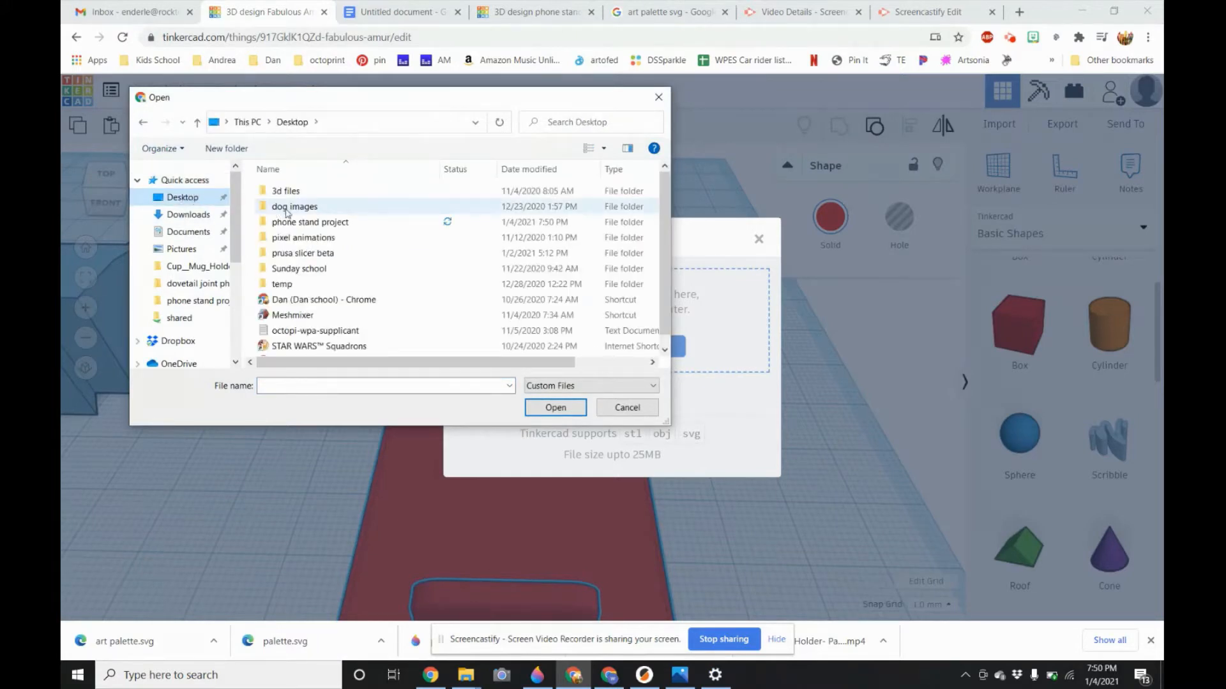
double_click(300, 223)
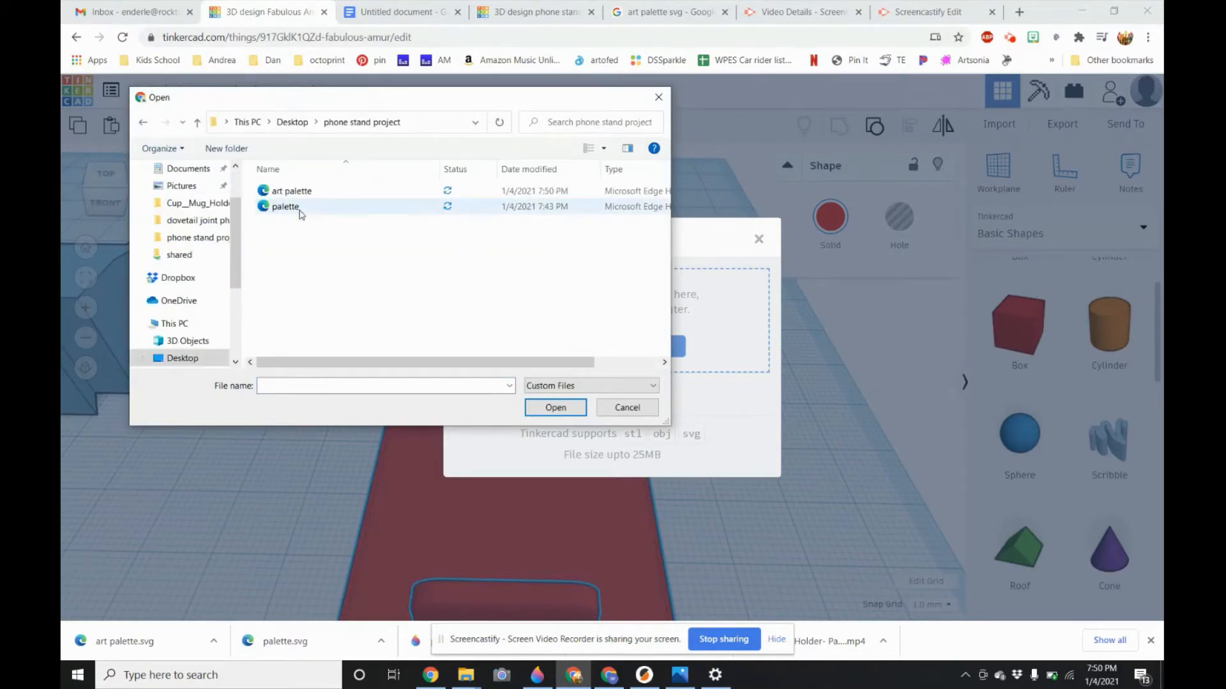
double_click(301, 196)
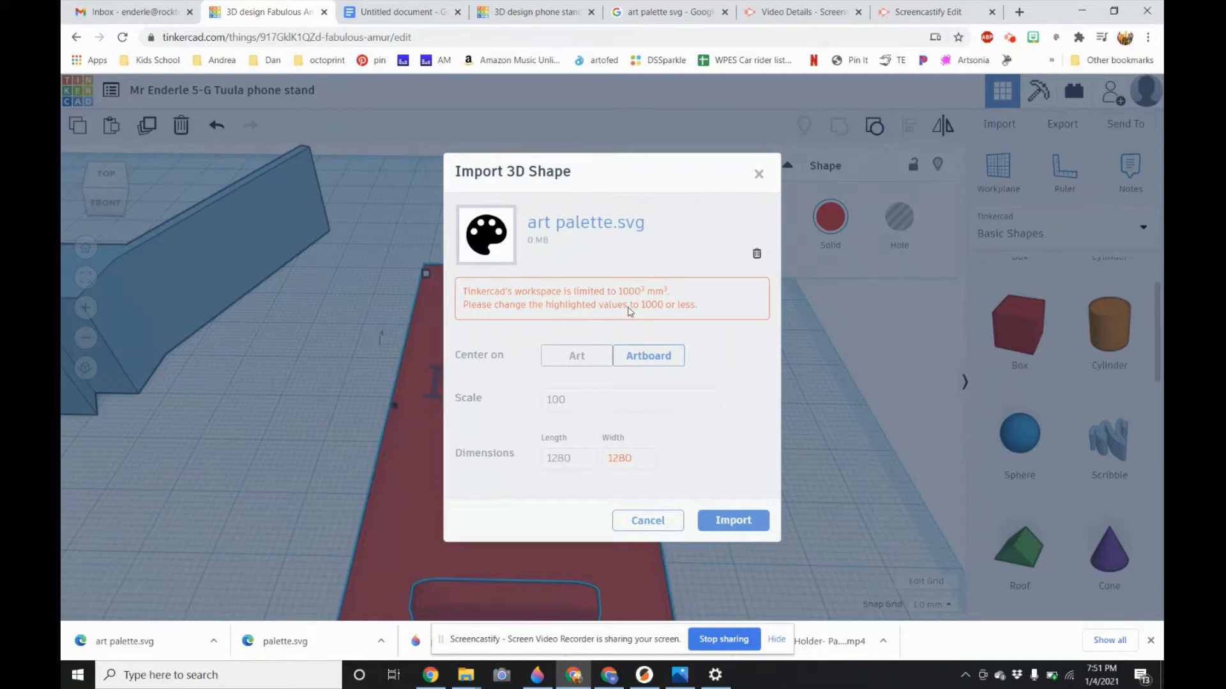
- Import art palette.svg centered on Art with a length of 20 mm
left_click(578, 361)
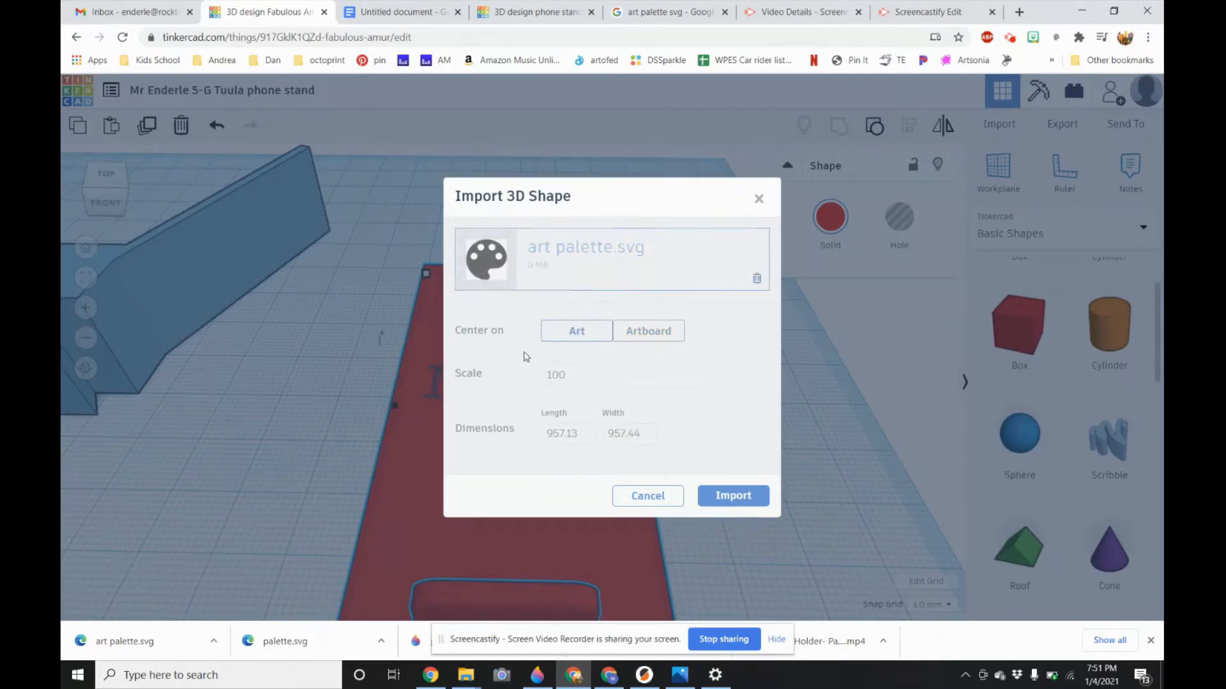
left_click(575, 433)
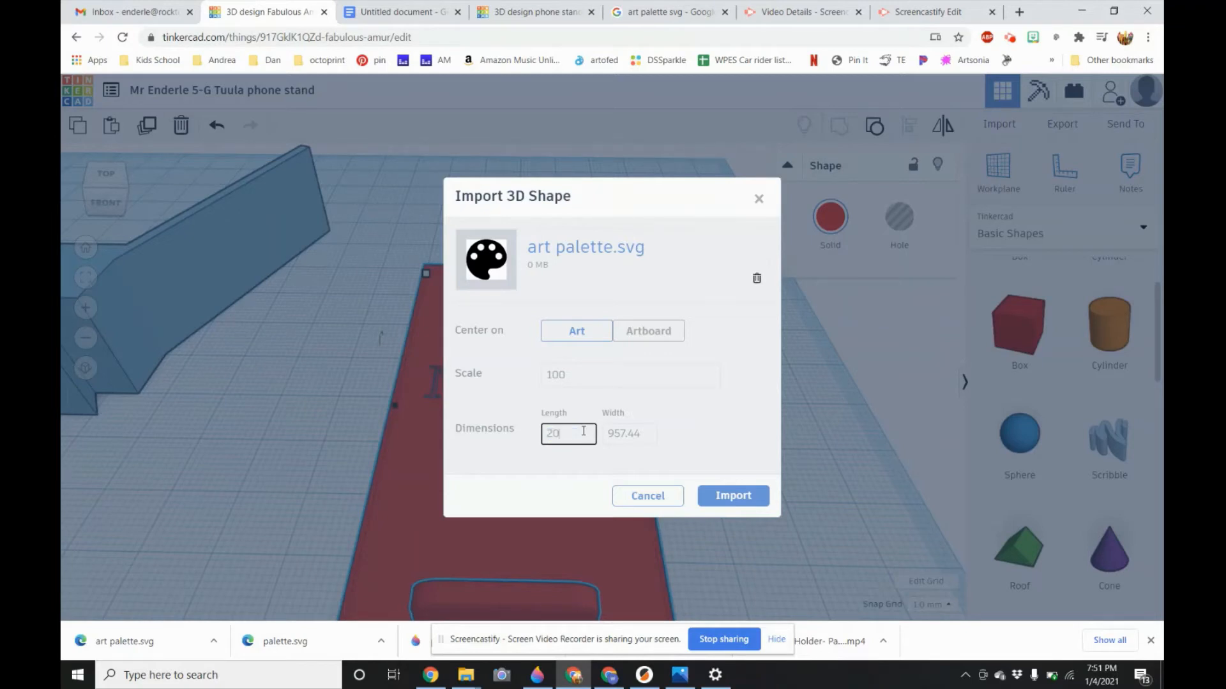
left_click(620, 433)
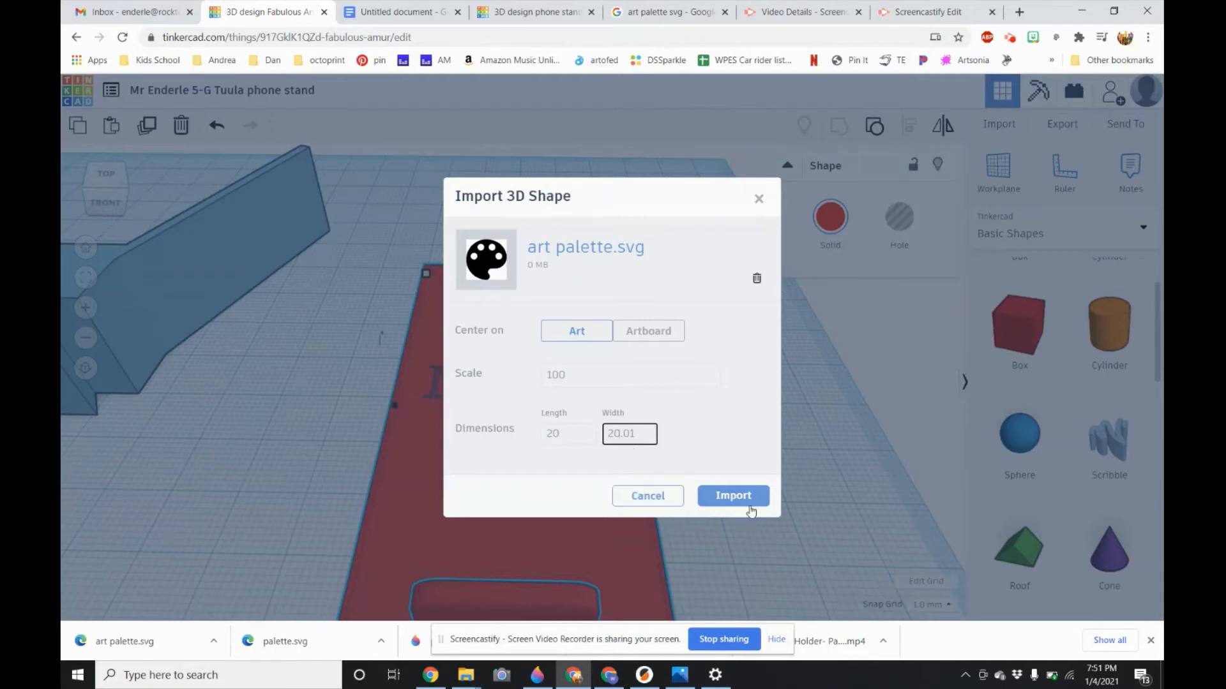
left_click(732, 496)
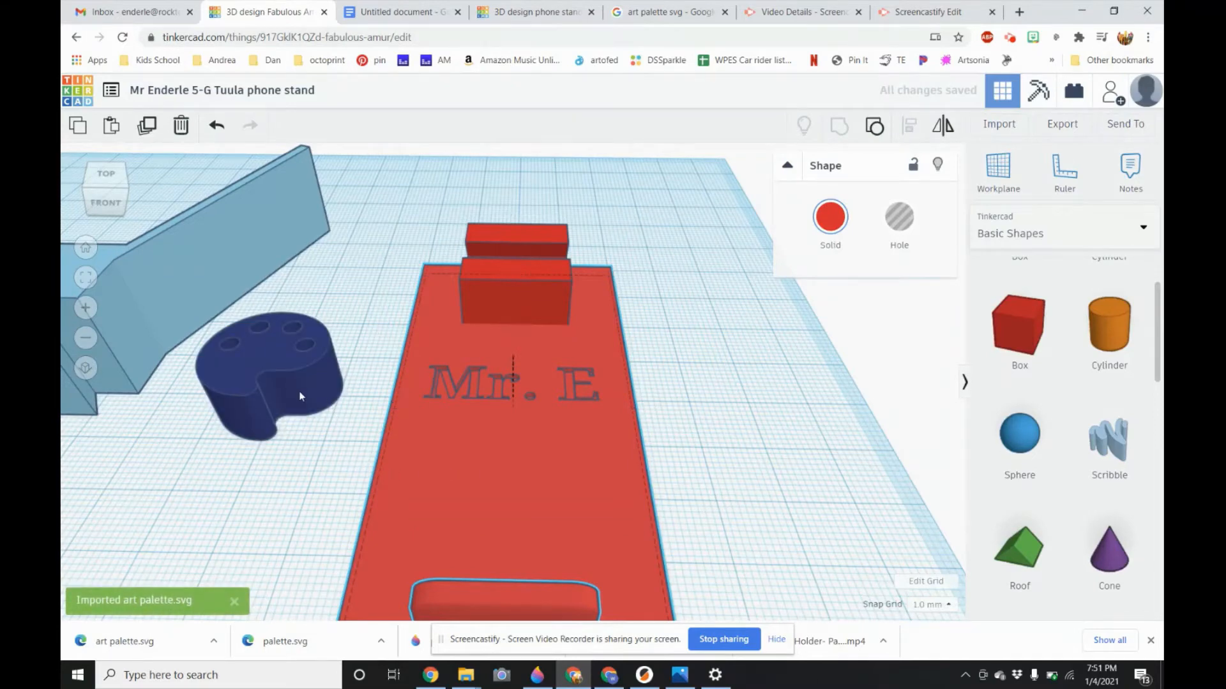
- Move the imported palette onto the base plate beside the engraved lettering and reduce its height
left_click_drag(322, 399, 538, 473)
right_click_drag(427, 512, 593, 436)
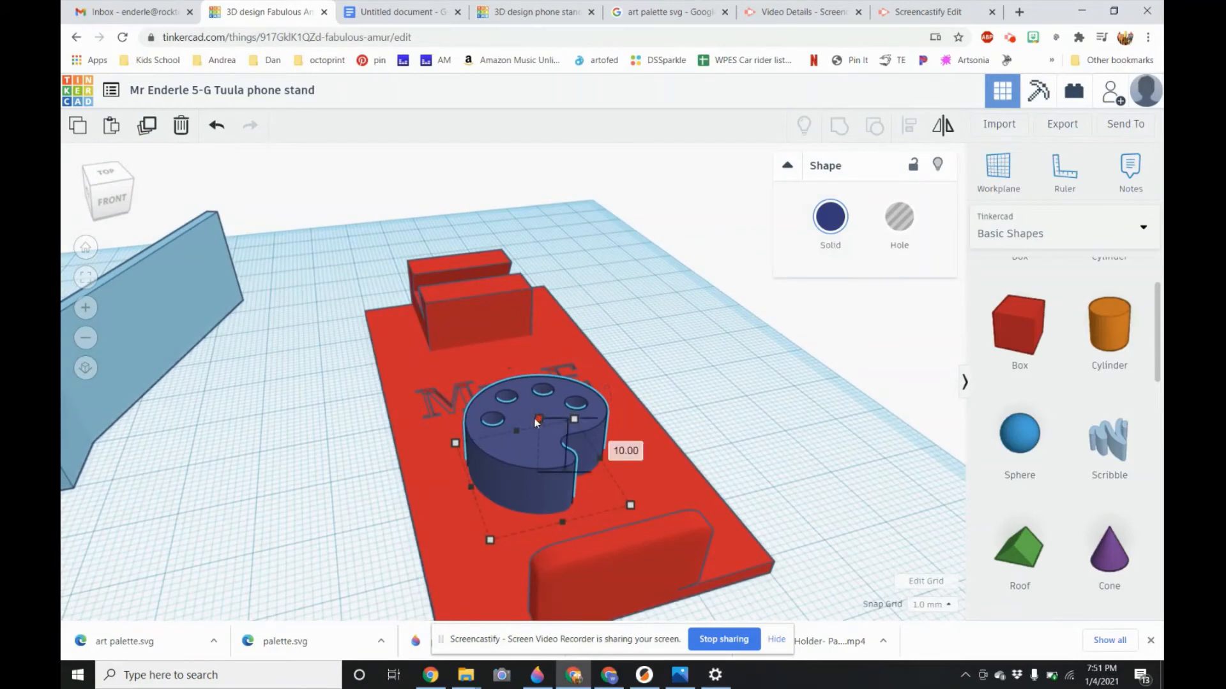
left_click_drag(534, 419, 527, 439)
right_click_drag(311, 524, 542, 475)
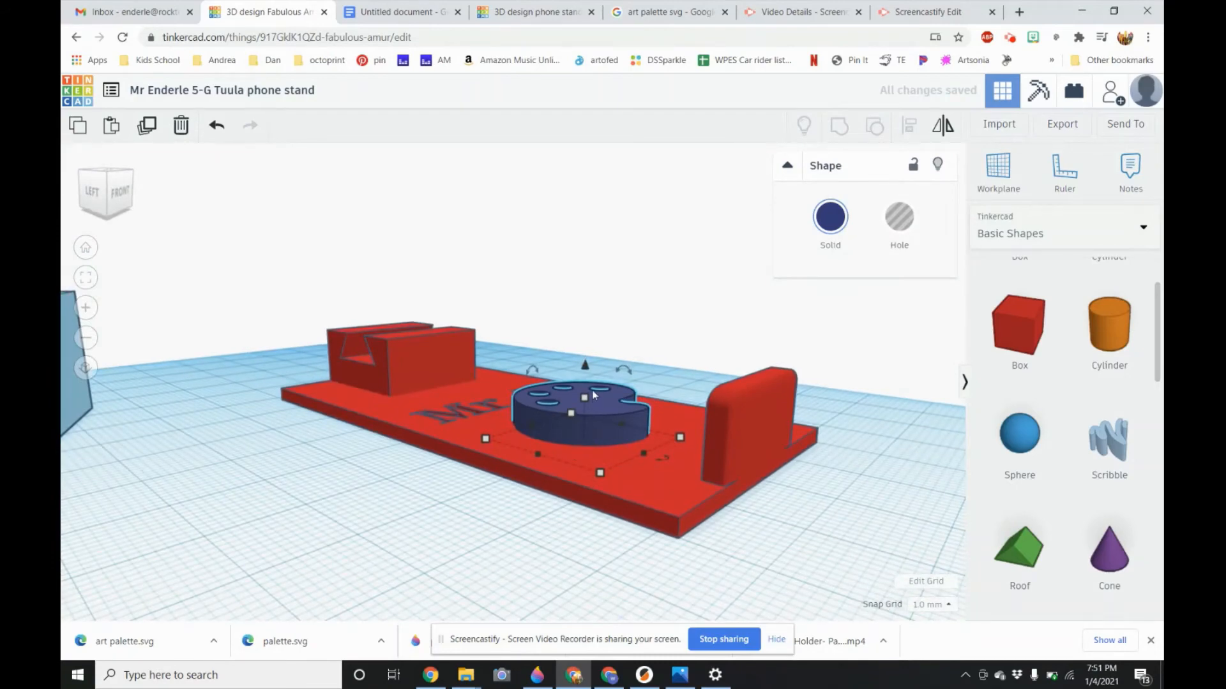
mouse_move(579, 461)
right_mouse_down()
mouse_move(555, 485)
mouse_move(577, 504)
mouse_move(599, 450)
right_mouse_up()
left_click_drag(629, 369, 638, 324)
mouse_move(608, 379)
right_mouse_down()
mouse_move(545, 487)
mouse_move(609, 362)
right_mouse_up()
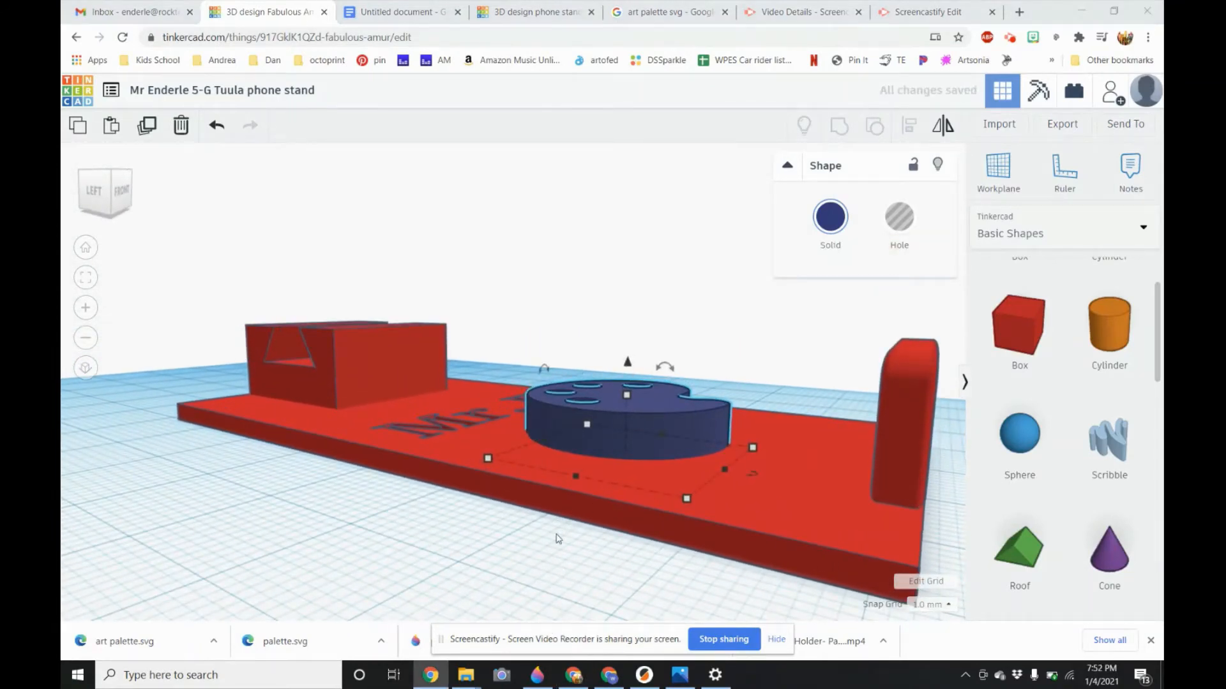
- Turn the palette into a hole and raise it 1 mm above the workplane
right_click_drag(558, 538, 454, 614)
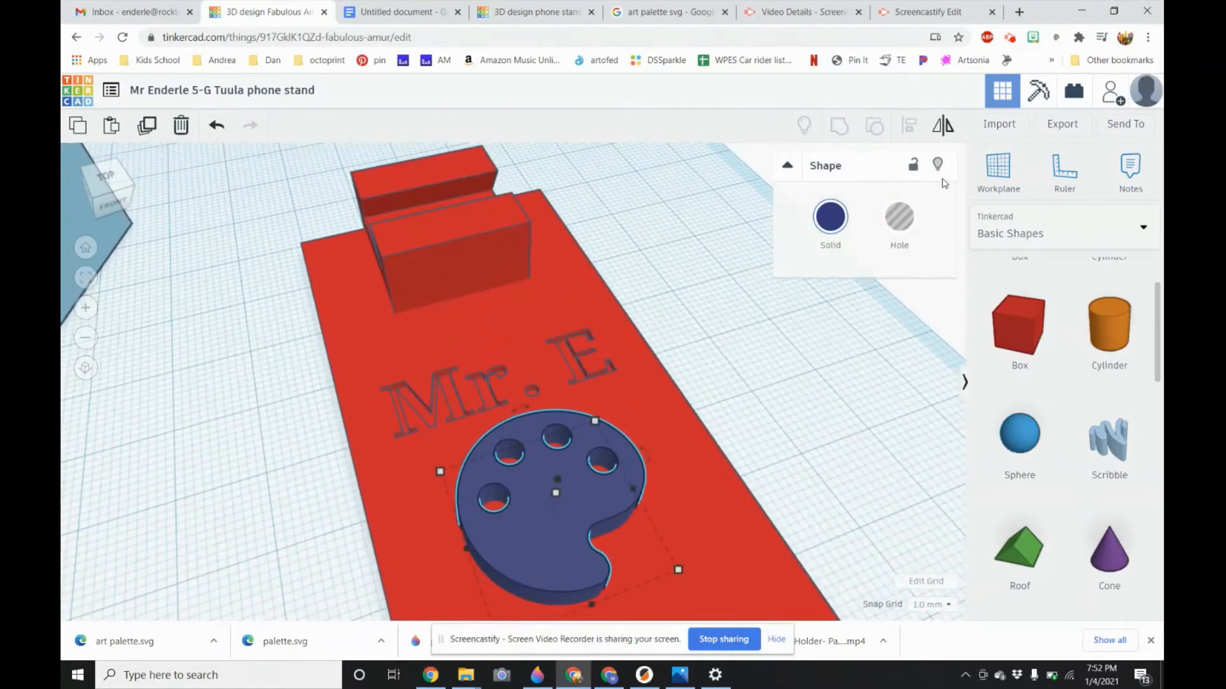
left_click(899, 218)
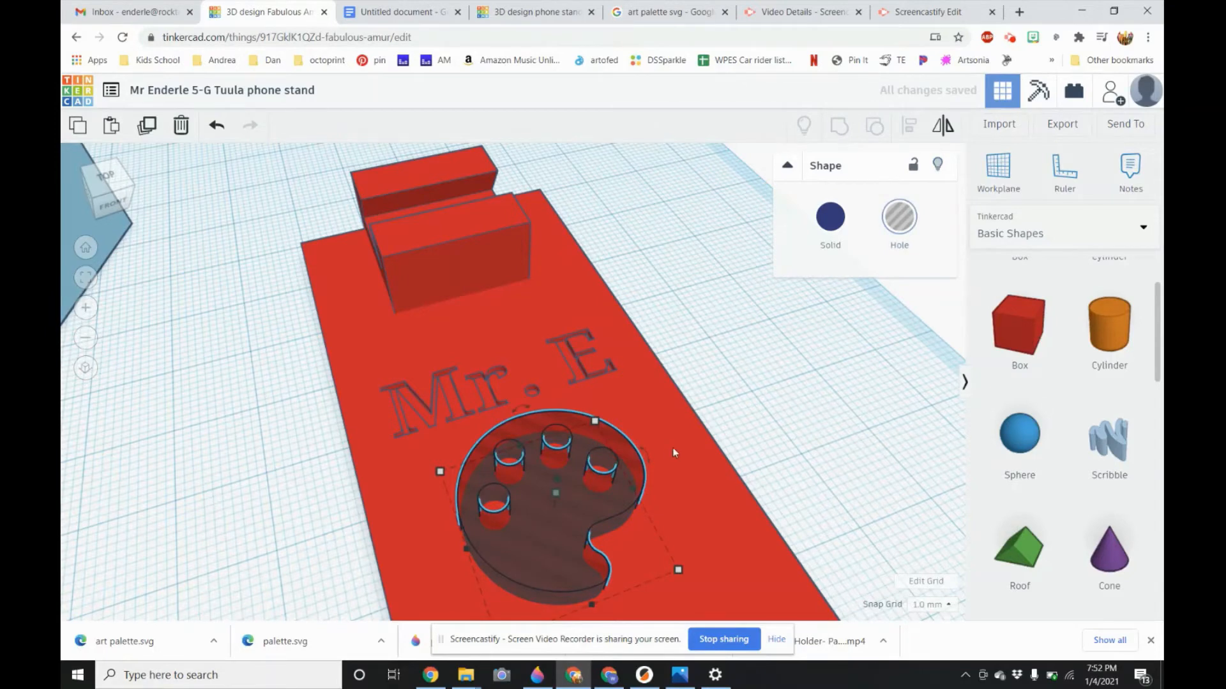
right_click_drag(672, 446, 515, 415)
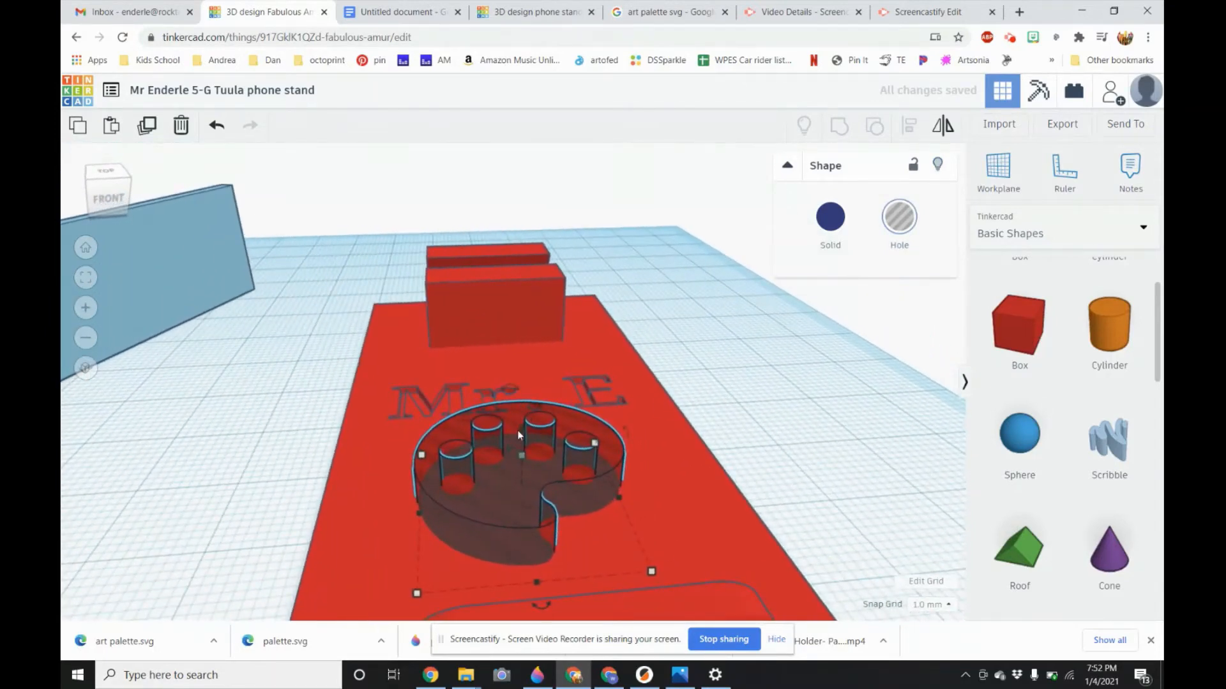
left_click_drag(519, 429, 522, 422)
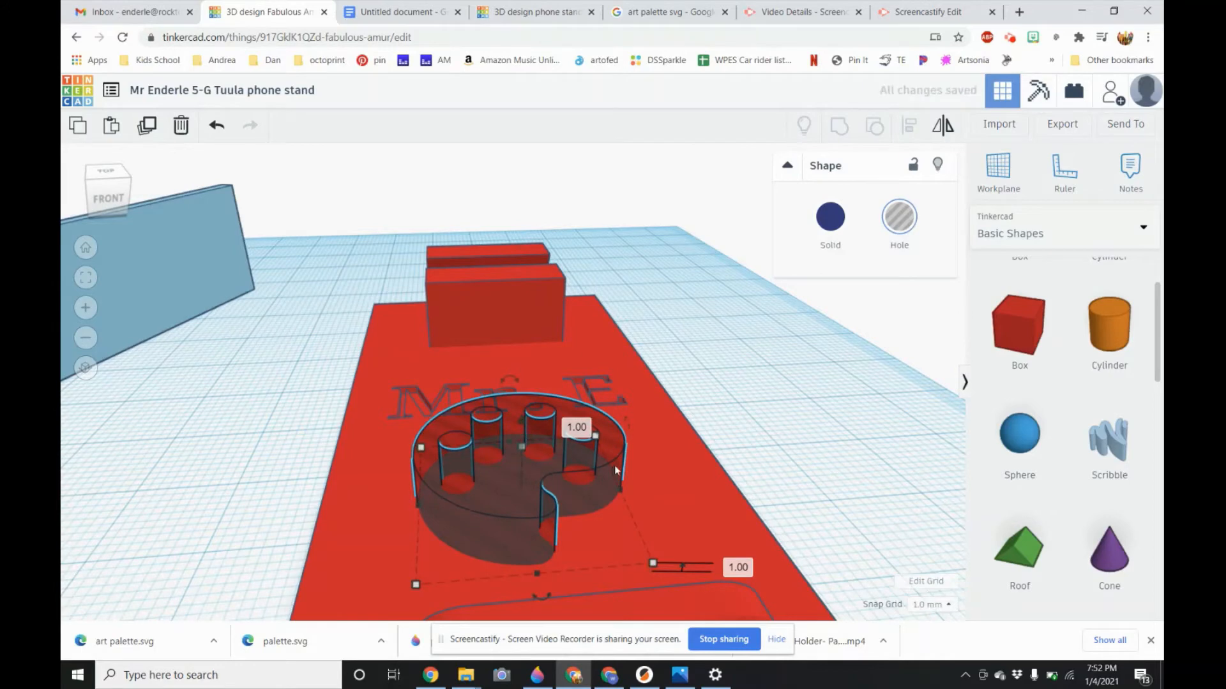
- Group the palette hole with the red base plate to engrave the palette beneath the lettering, and check the cut
right_click_drag(630, 457, 450, 457)
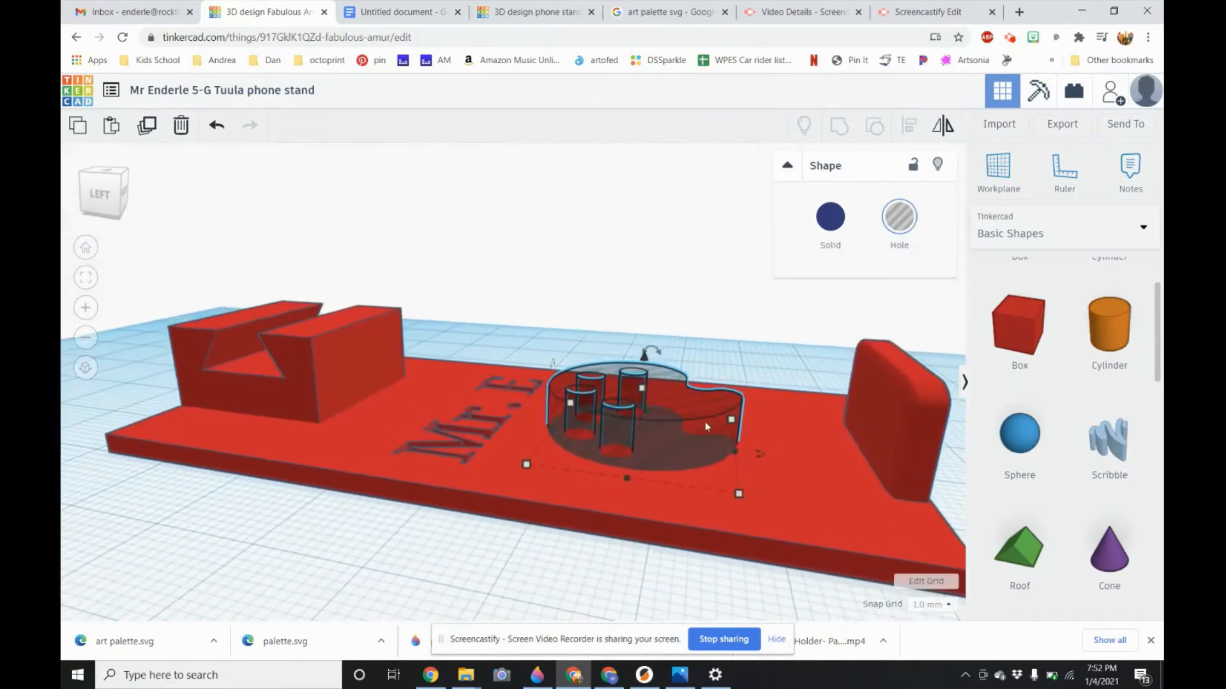
left_click(648, 469, "shift")
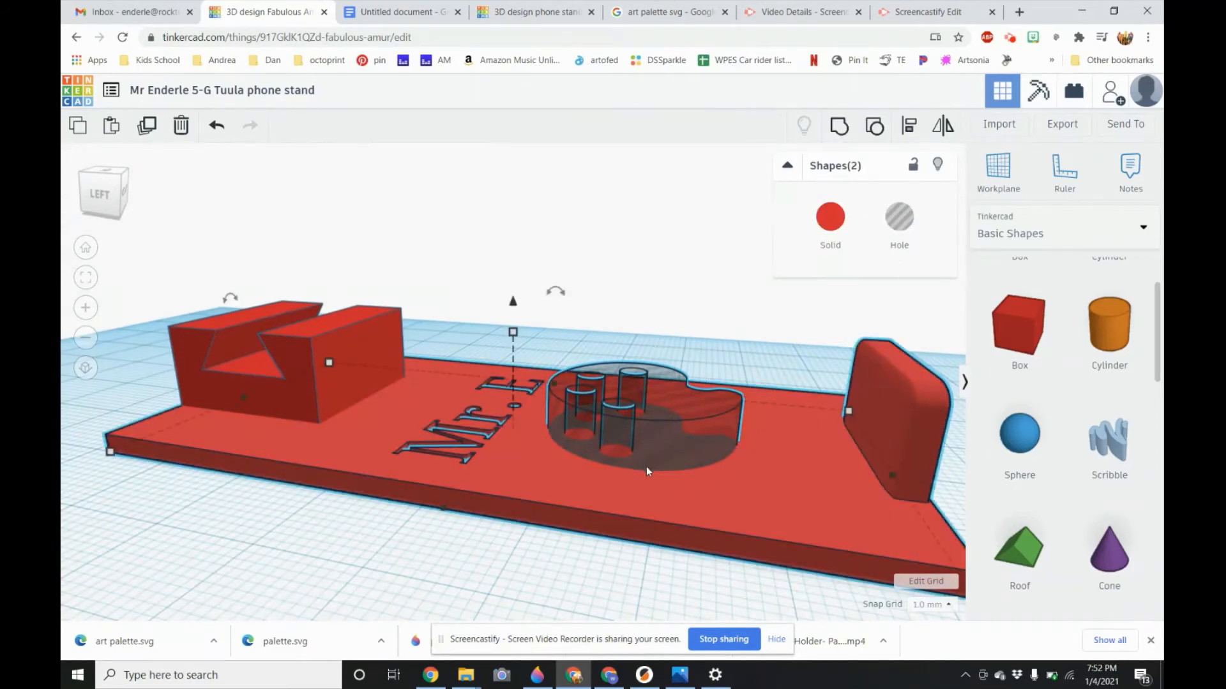
right_click_drag(613, 578, 480, 539)
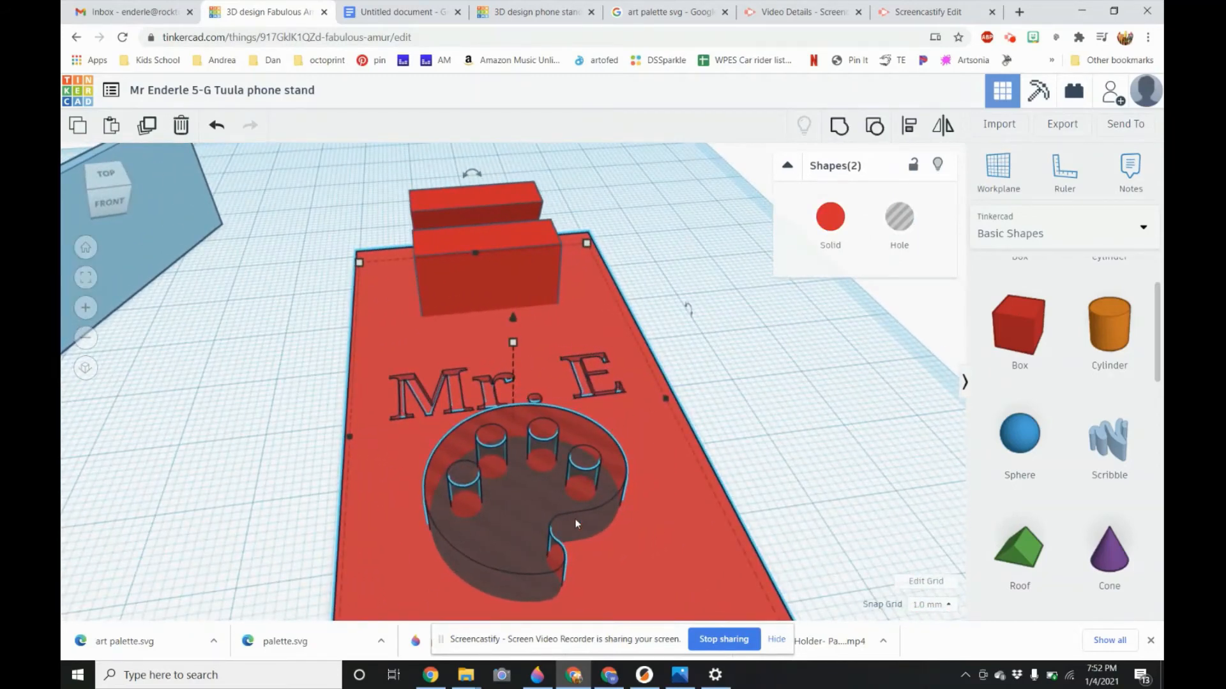
left_click(844, 128)
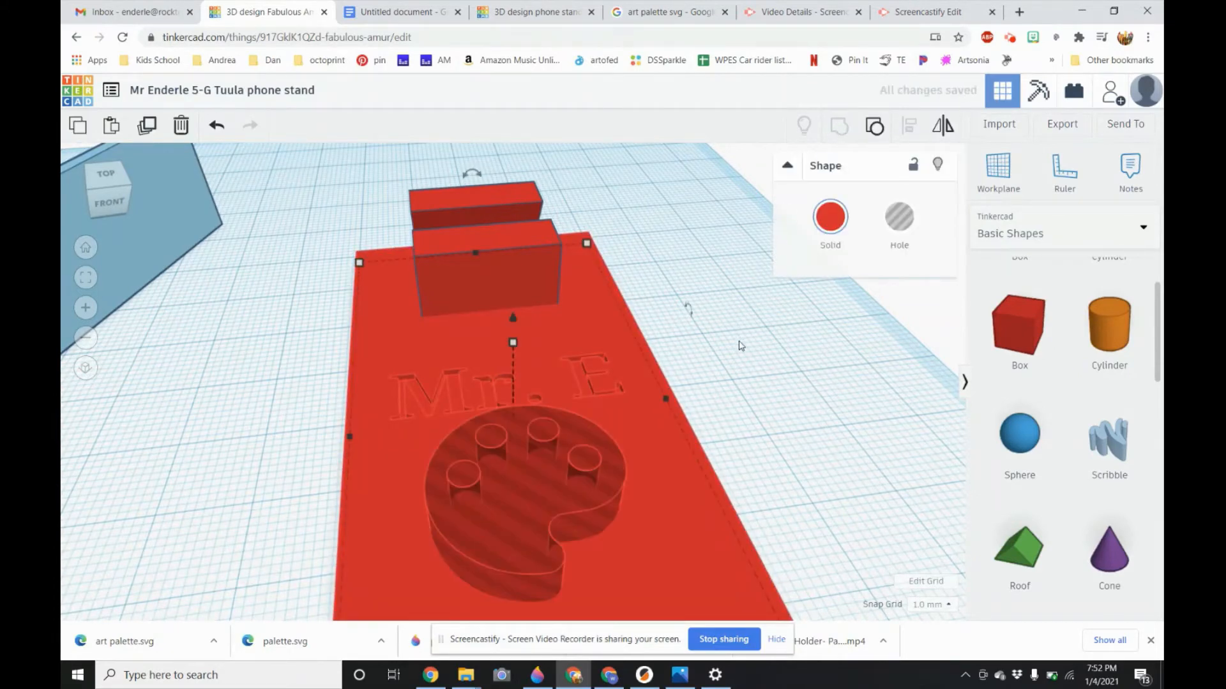
right_click_drag(749, 376, 758, 414)
scroll(607, 465, "up", 5)
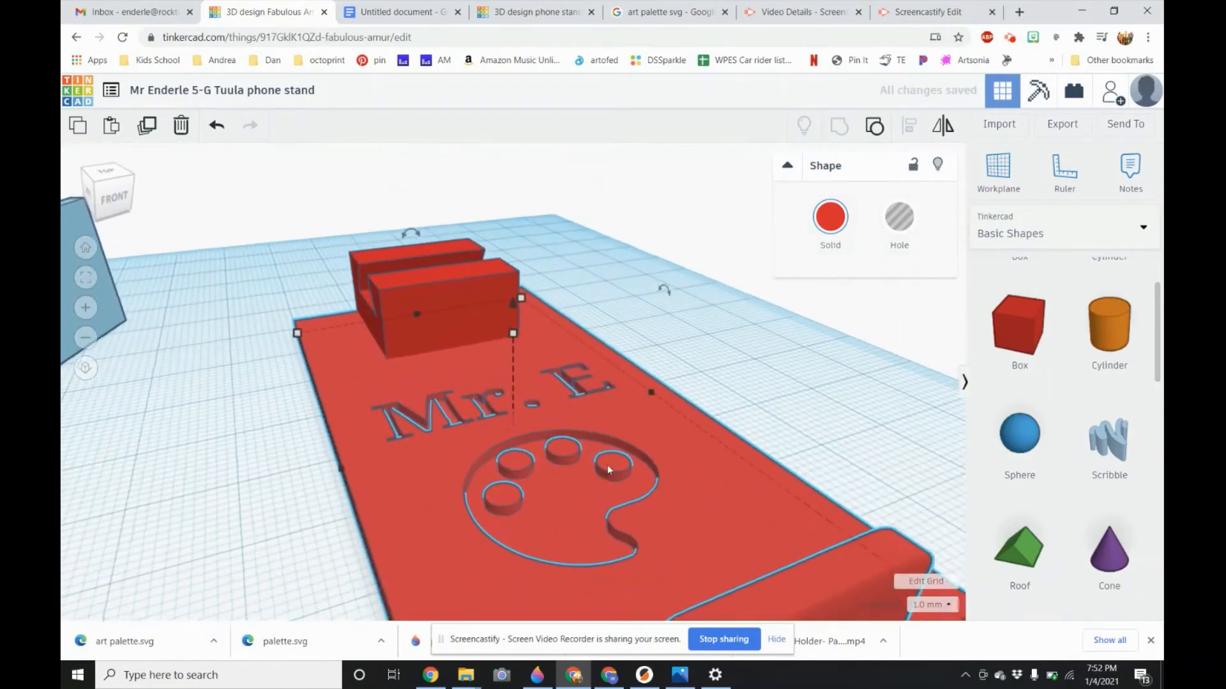
right_click_drag(582, 484, 776, 389)
scroll(775, 390, "down", 2)
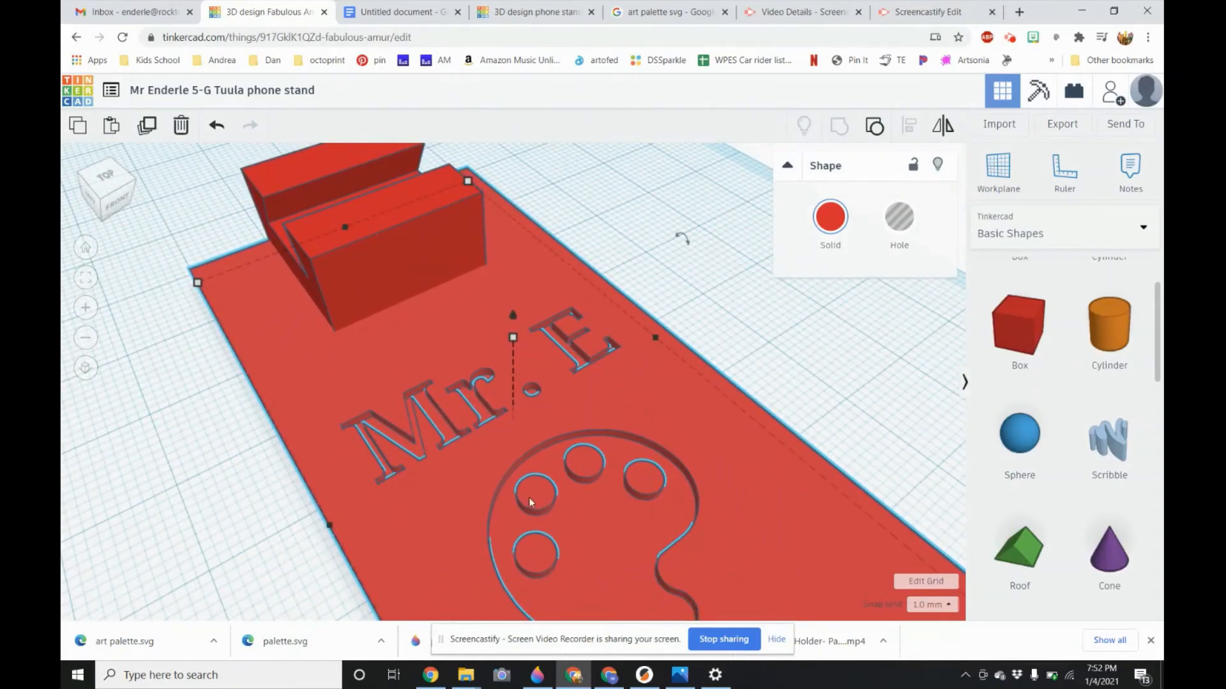
scroll(546, 489, "down", 5)
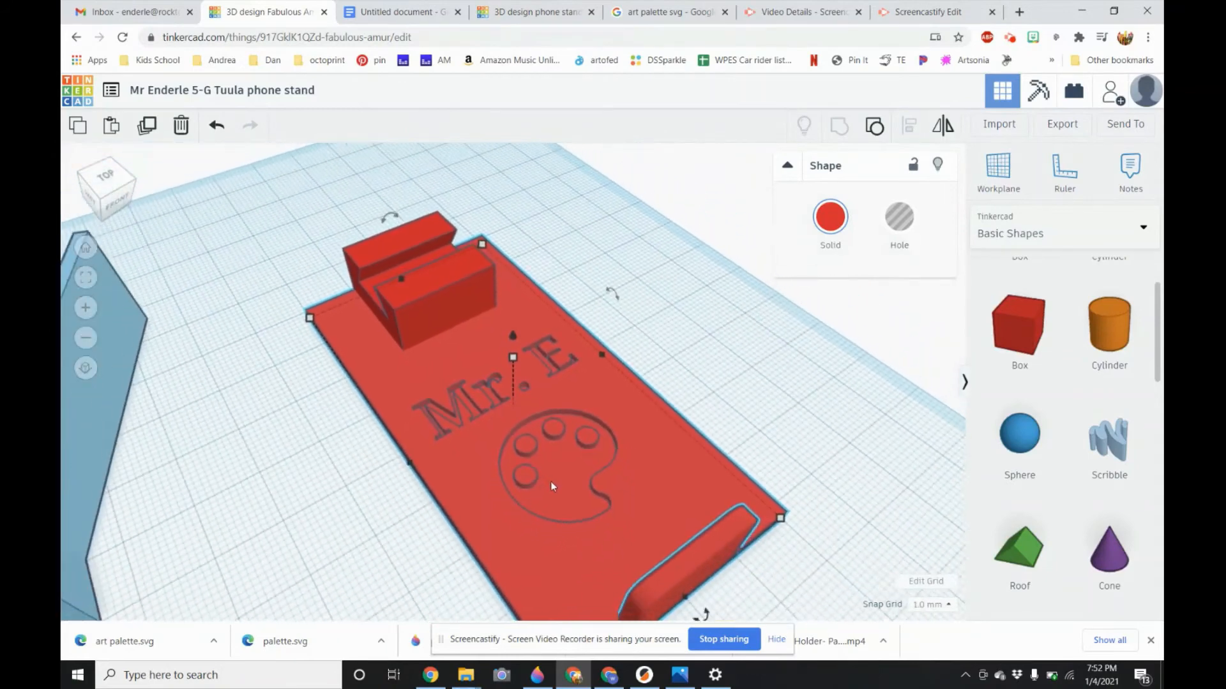
scroll(603, 438, "down", 2)
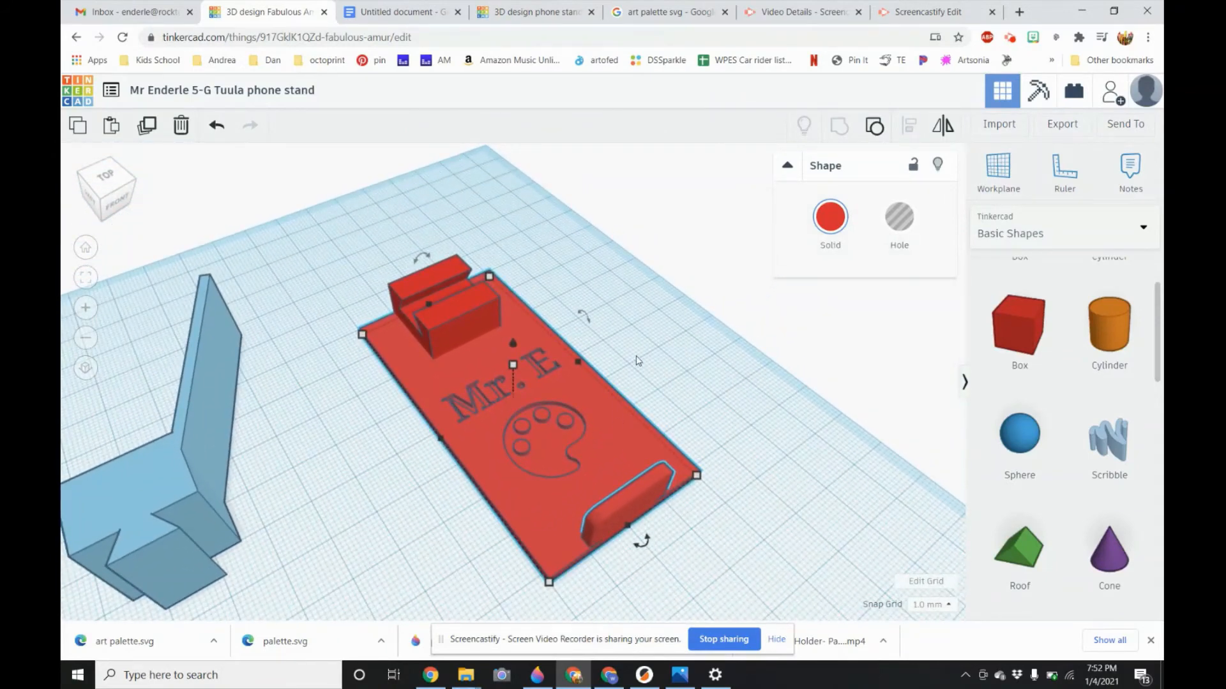
- Add the yellow star from the basic shapes onto the base plate and shrink it to about 14 mm deep
right_click_drag(637, 361, 511, 358)
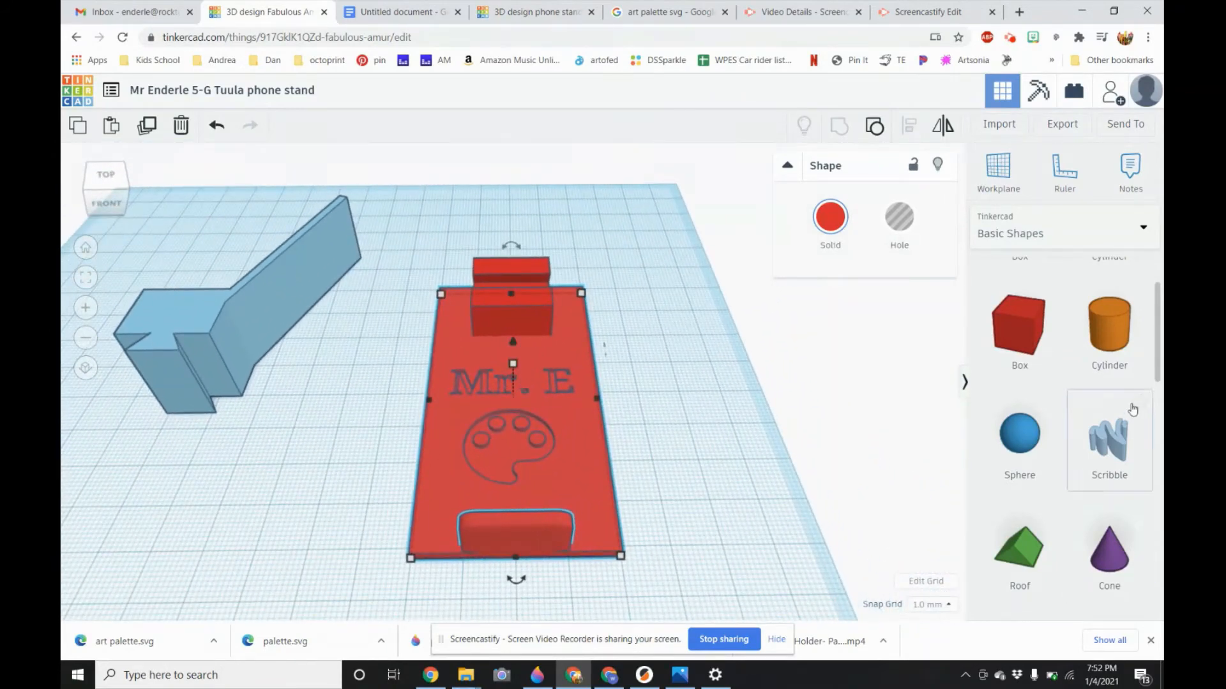
scroll(1132, 409, "down", 10)
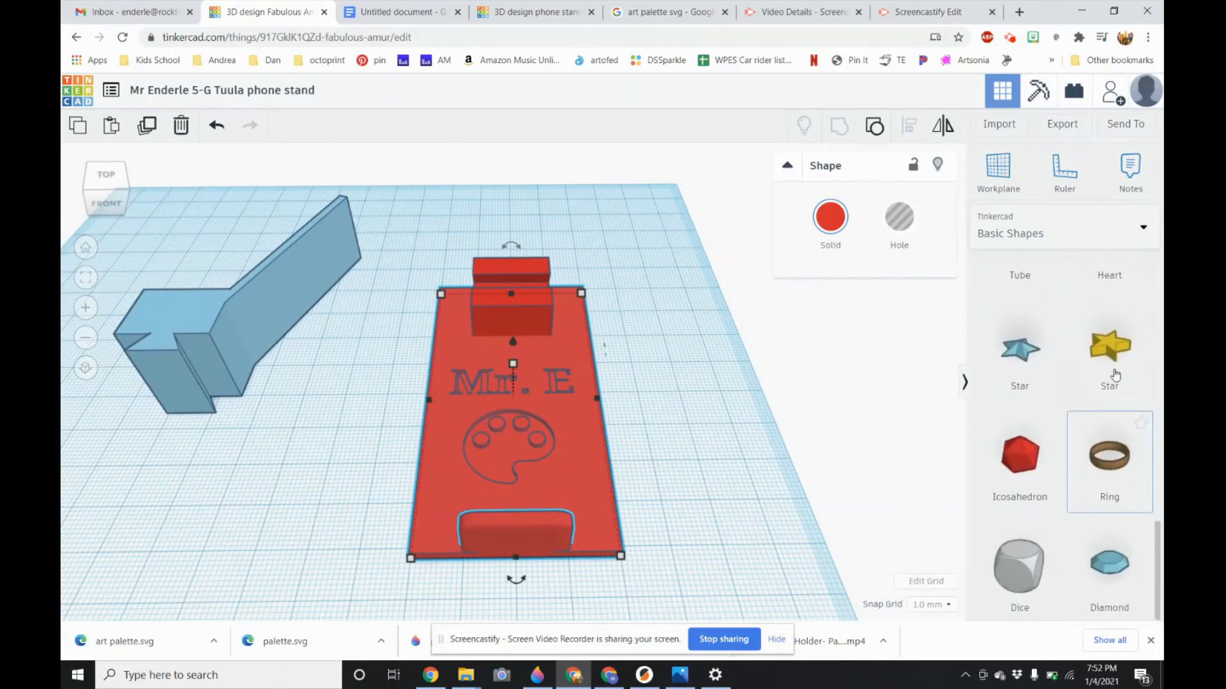
left_click_drag(1115, 375, 573, 465)
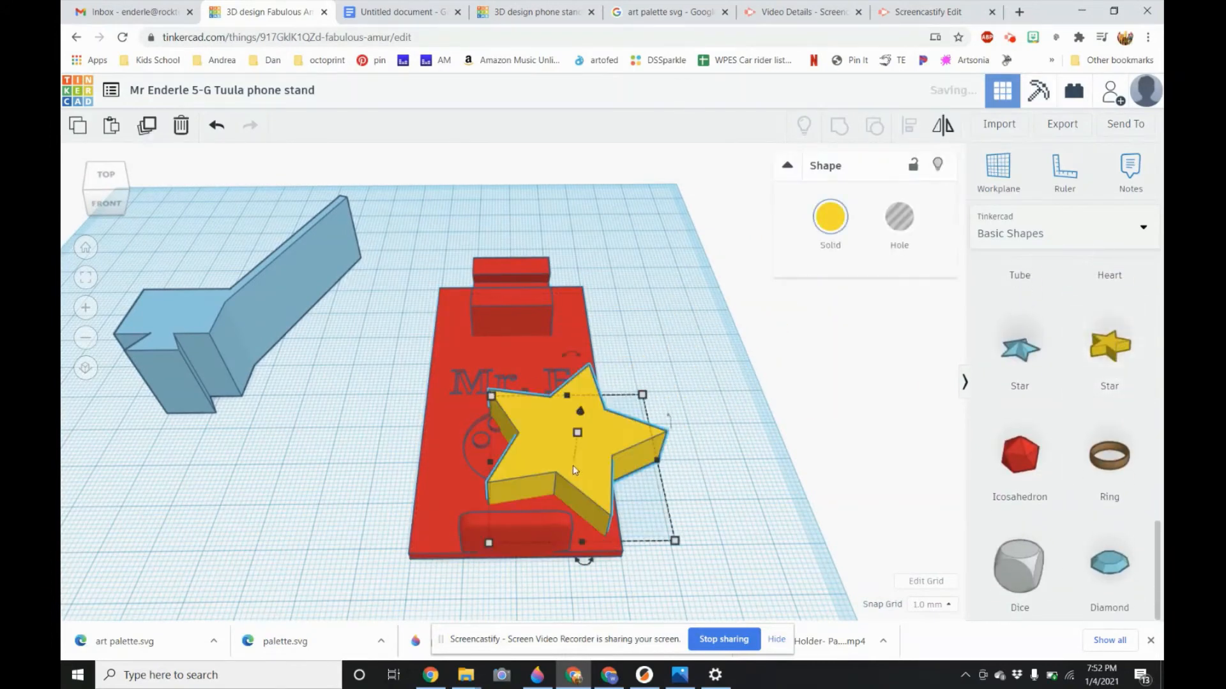
left_click_drag(675, 541, 598, 483)
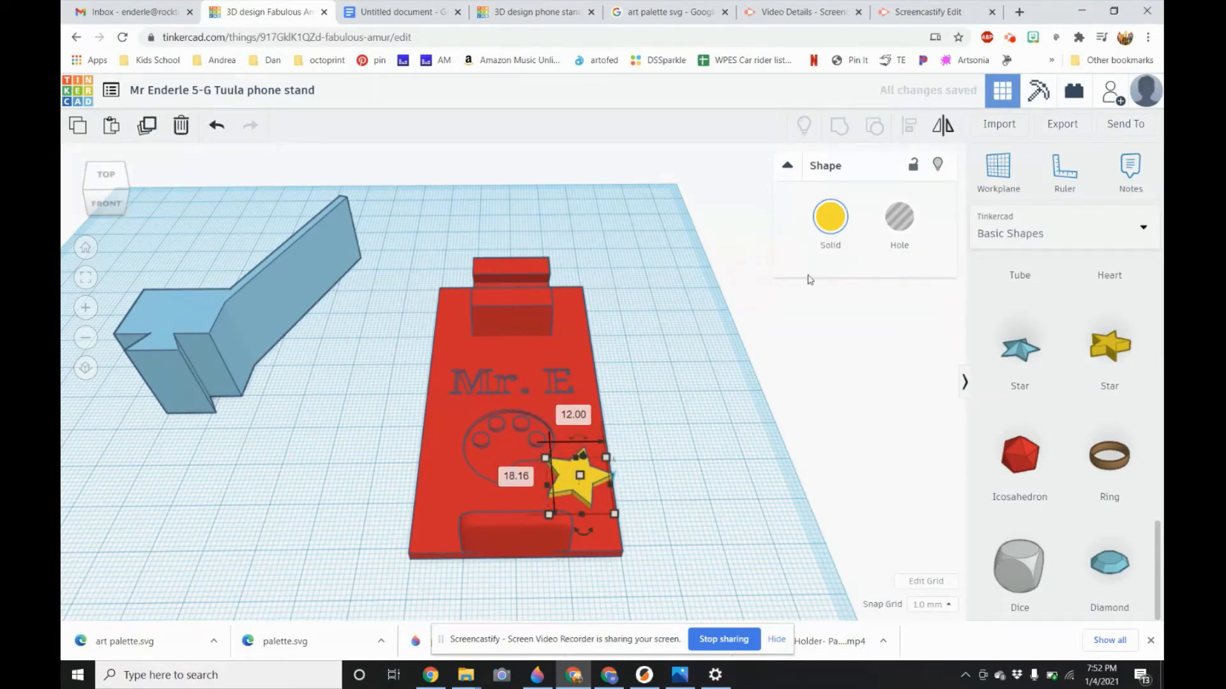
- Turn the star into a hole and position it against the palette's lower edge
left_click(897, 220)
right_click_drag(672, 447, 669, 433)
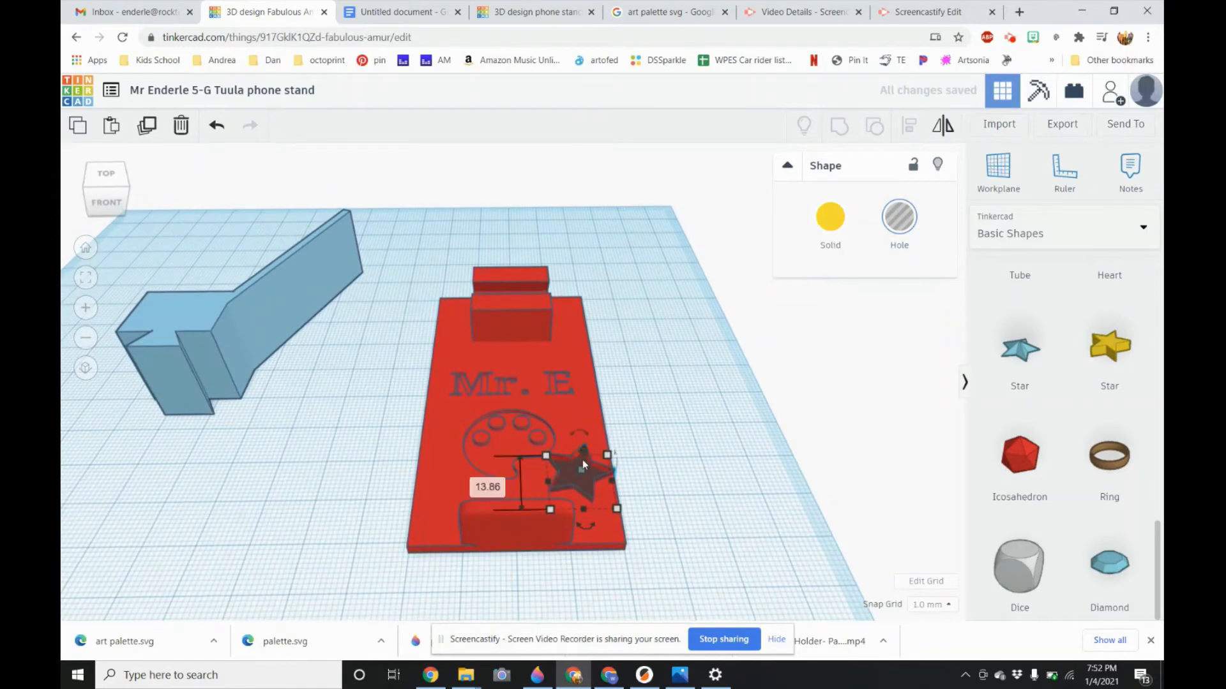
left_click_drag(583, 453, 555, 467)
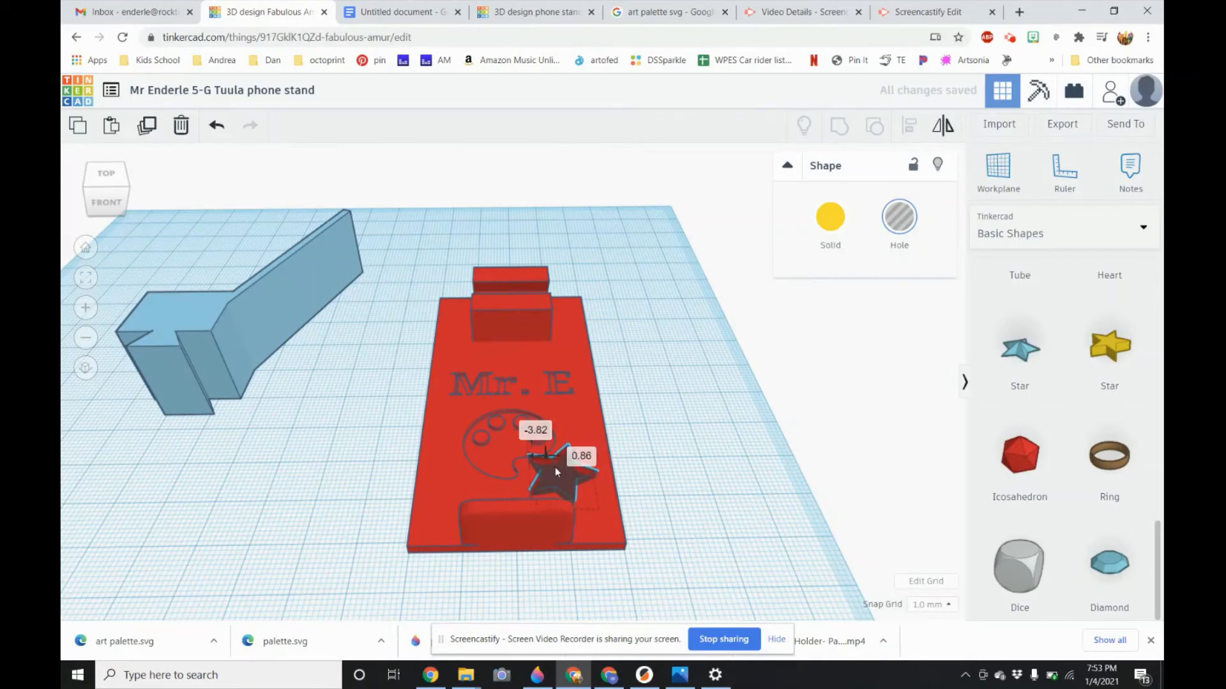
- Group the star hole with the base plate to cut the star beside the engraved palette
right_click_drag(667, 487, 535, 328)
right_click_drag(551, 475, 533, 485)
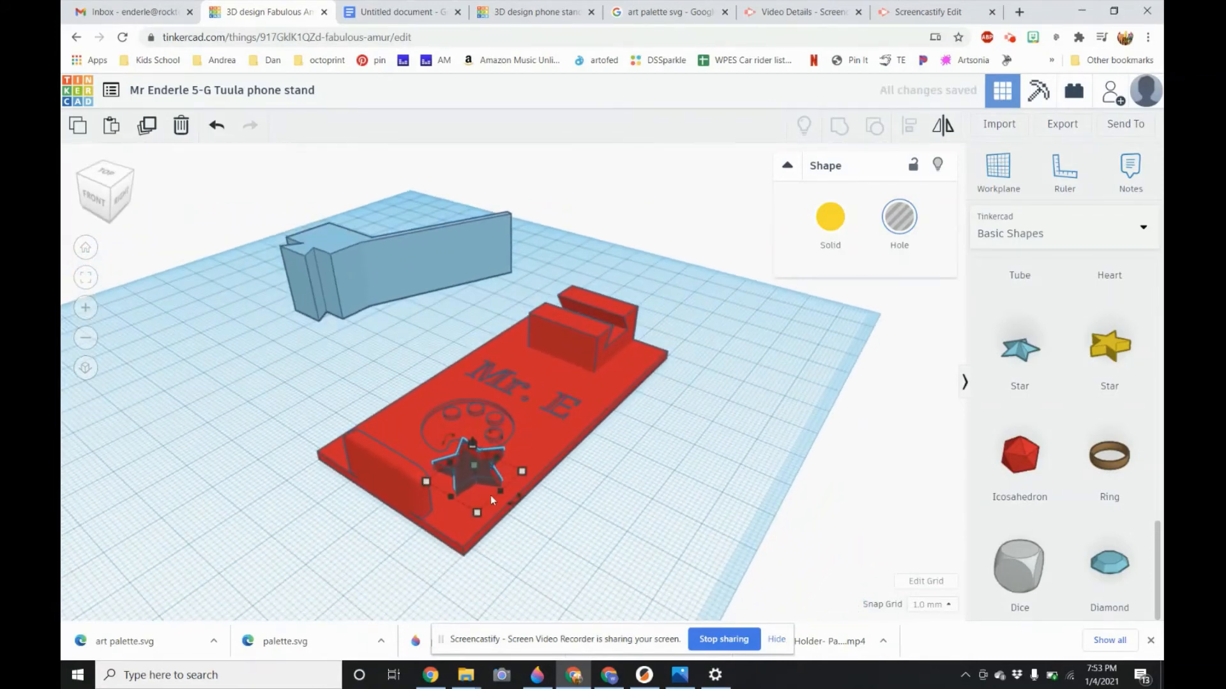
right_click_drag(535, 540, 476, 467)
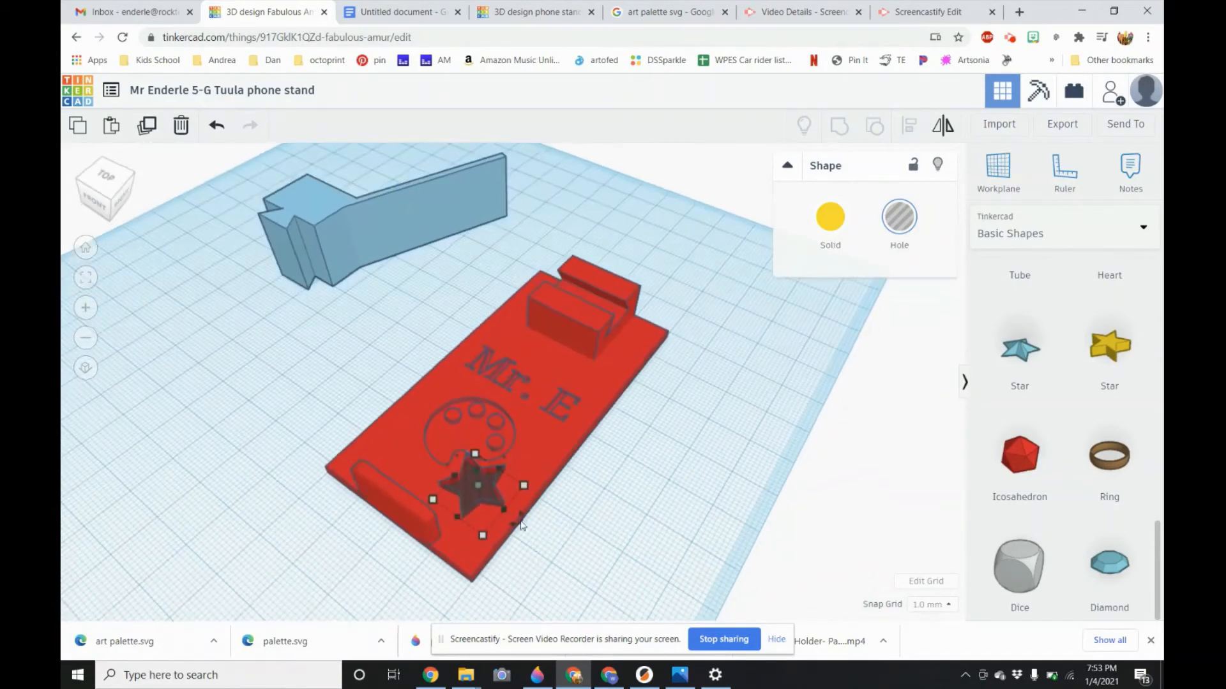
left_click(458, 466, "shift")
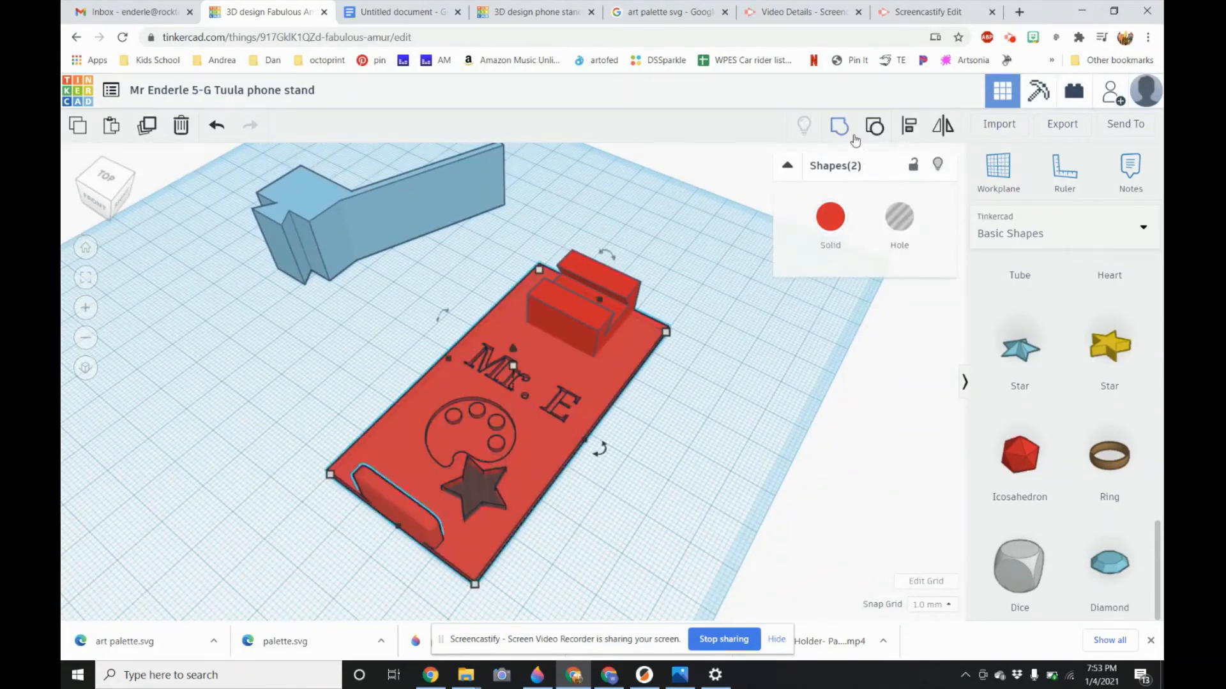
left_click(874, 126)
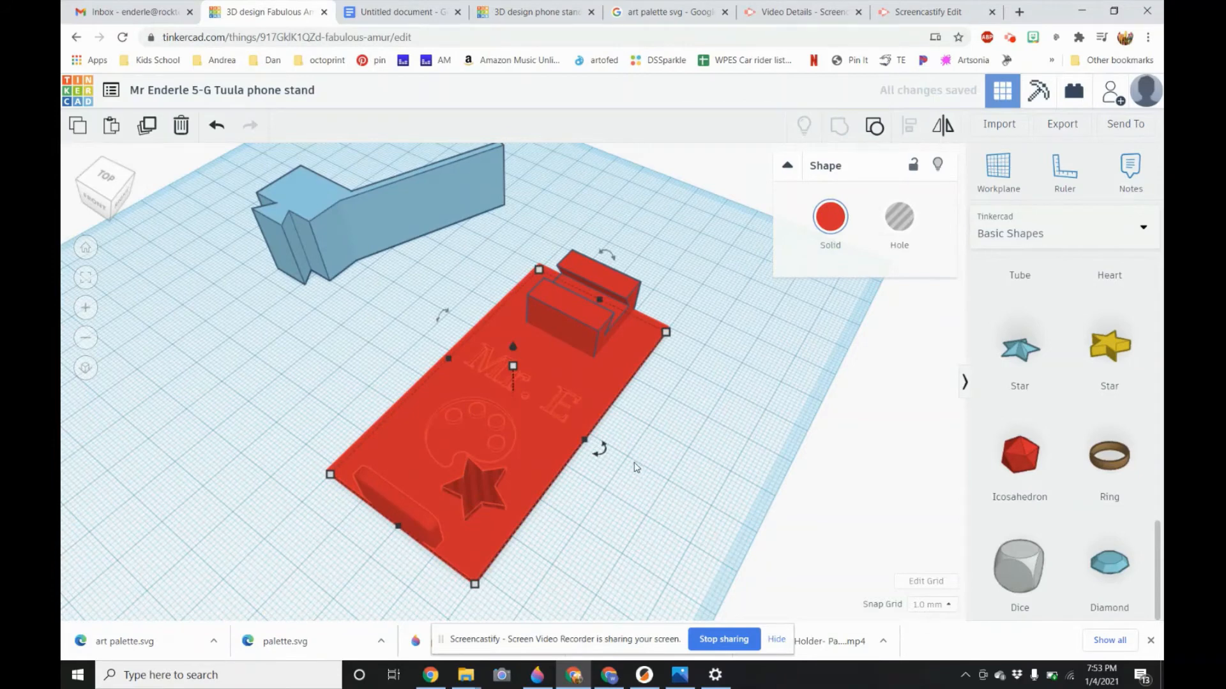
right_click_drag(649, 487, 745, 370)
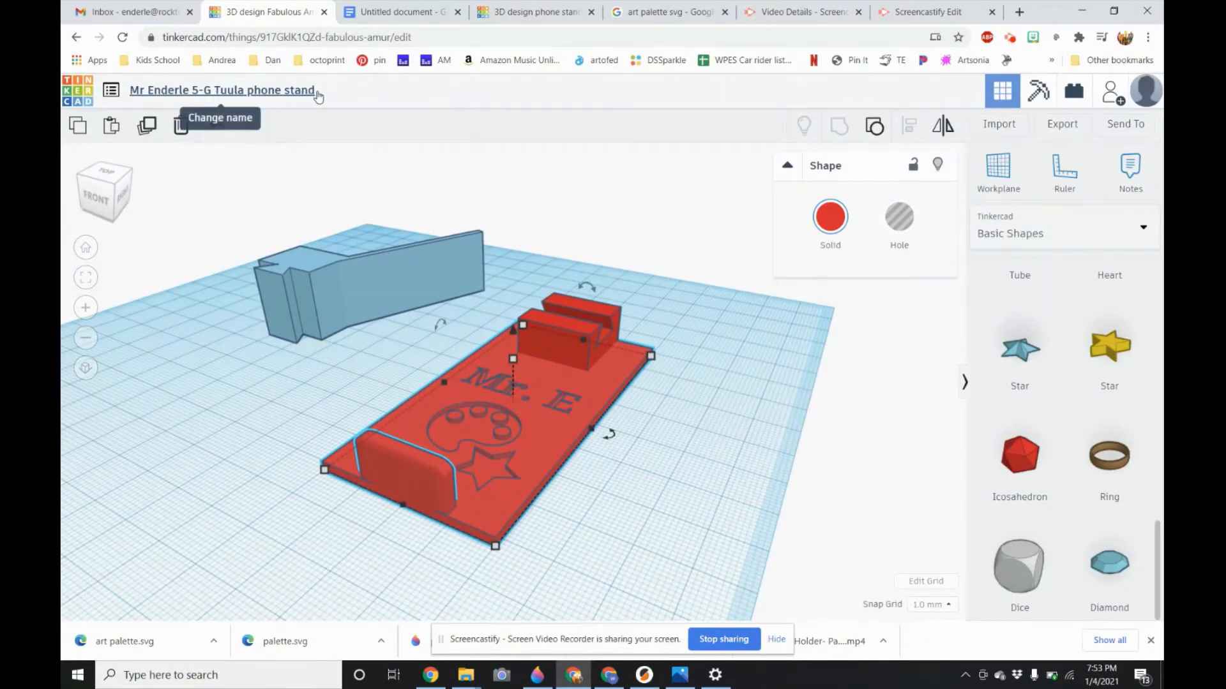
- Examine the base plate's engraved lettering, palette and star from above and from several angles
right_click_drag(275, 392, 516, 478)
right_click_drag(588, 462, 1146, 472)
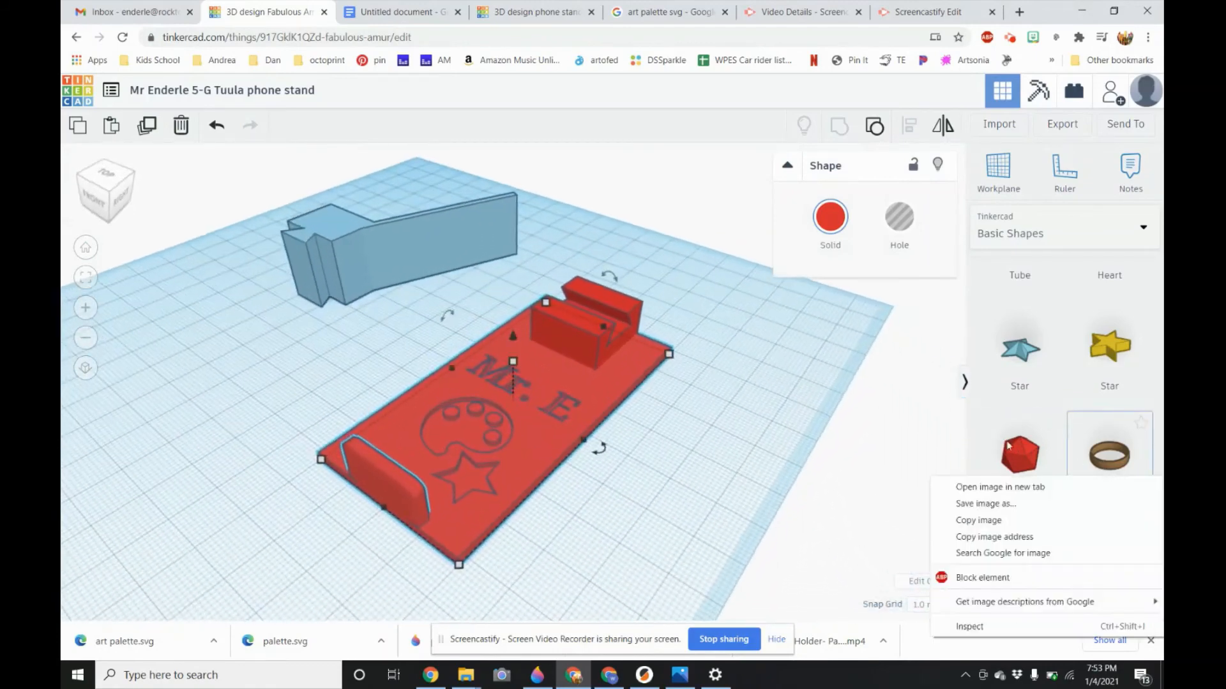
left_click(703, 397)
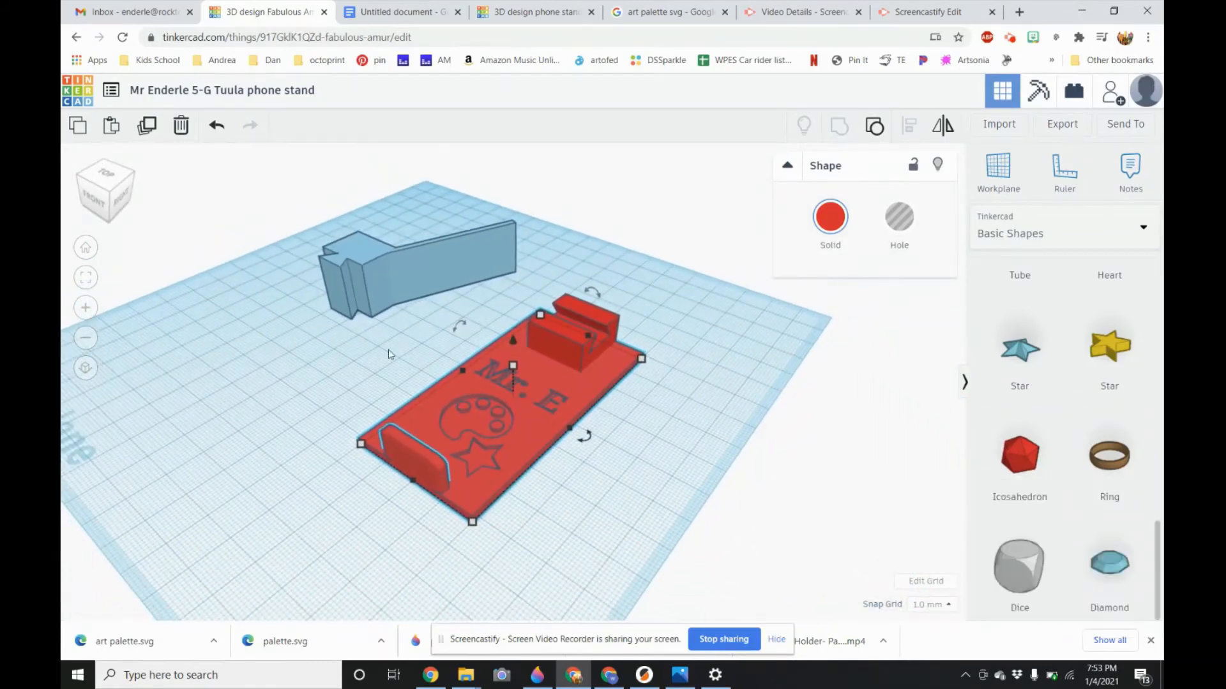
left_click(260, 358)
right_click_drag(260, 358, 367, 422)
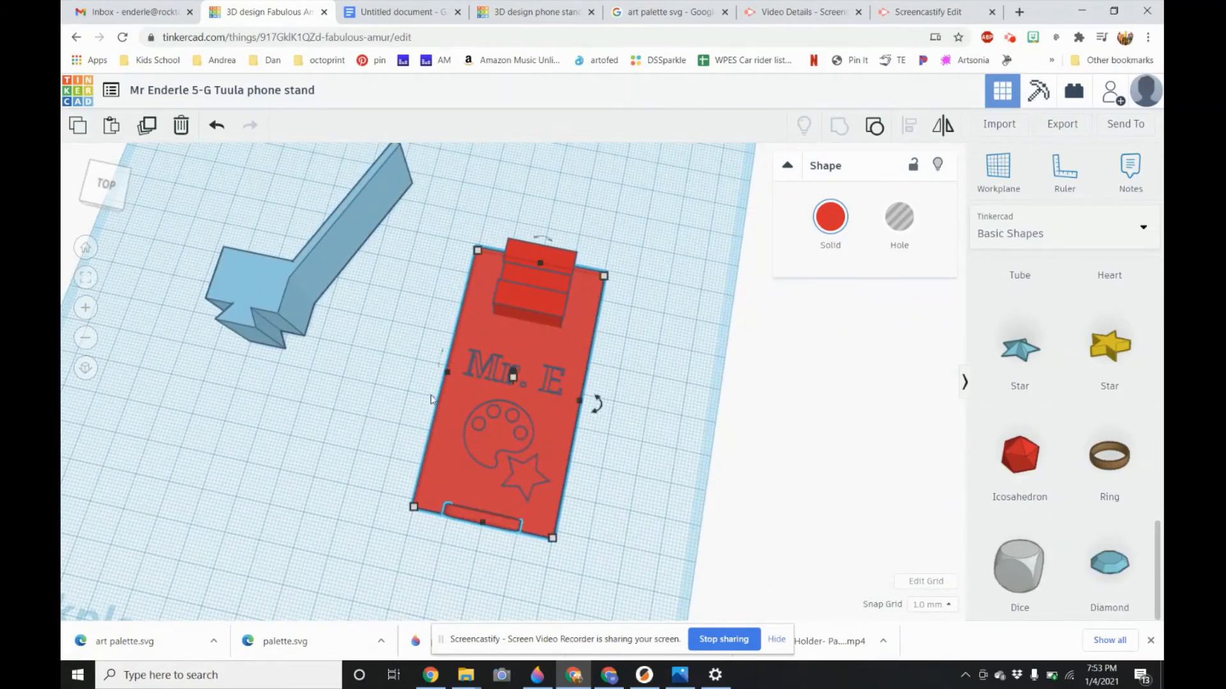
scroll(434, 393, "up", 3)
scroll(671, 399, "up", 3)
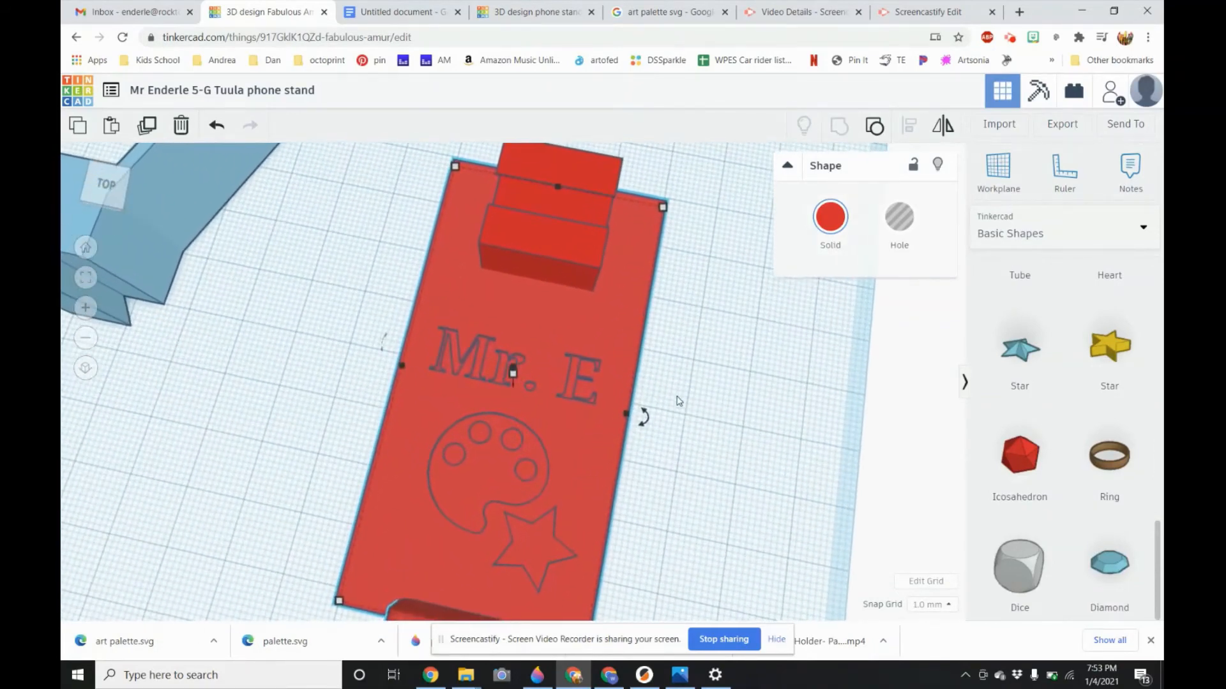
scroll(658, 383, "up", 2)
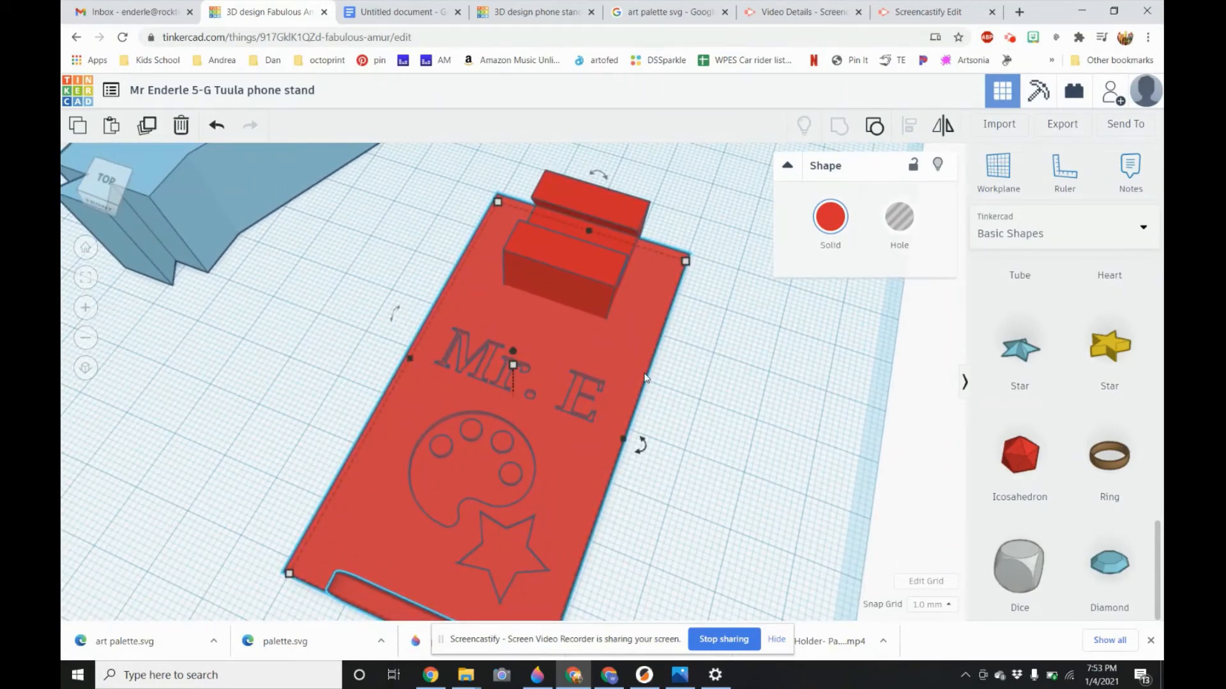
right_click_drag(646, 372, 630, 358)
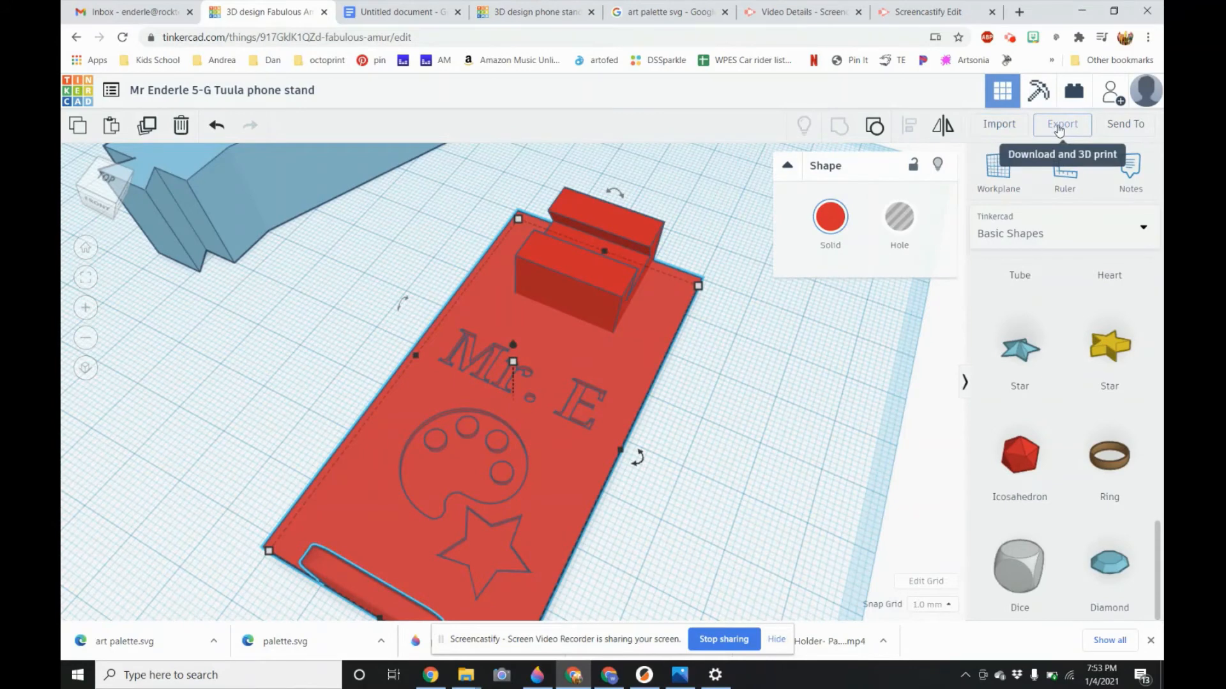
- Export everything in the design as an STL file for 3D printing
left_click(1058, 128)
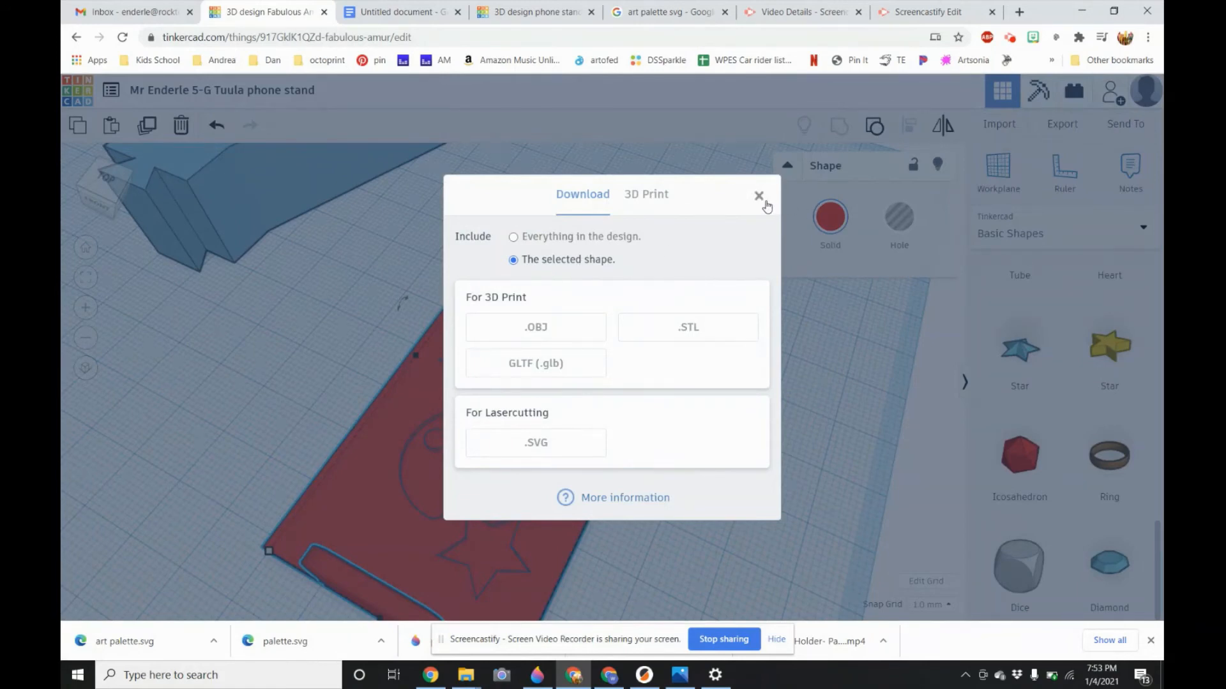
left_click(579, 241)
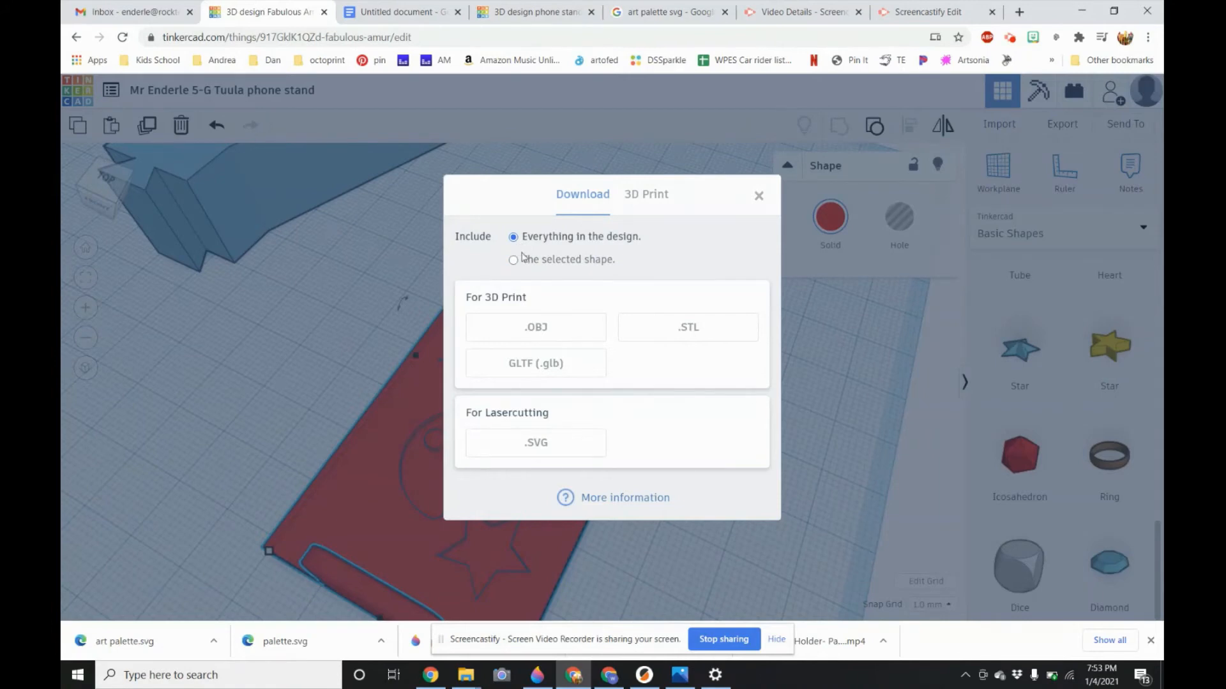
left_click(663, 330)
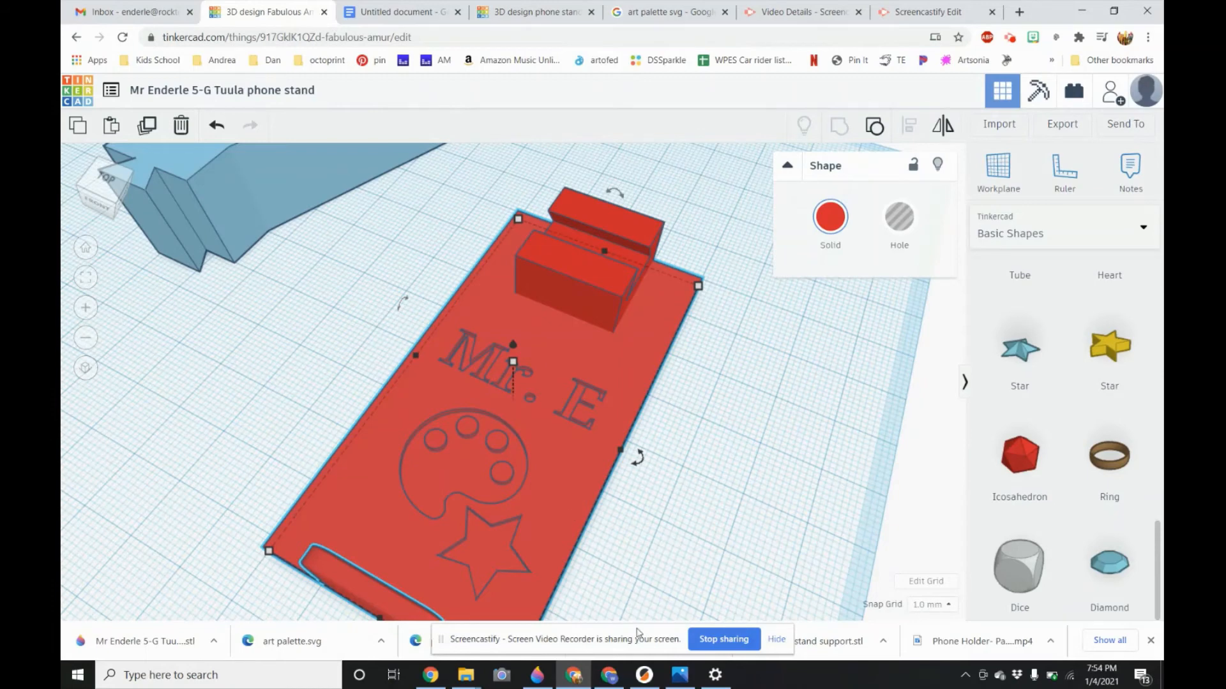
- Switch to the art class in Google Classroom and open the "2. Tinkercad phone stand" assignment from the Week 5 classwork
left_click(608, 675)
left_click(165, 184)
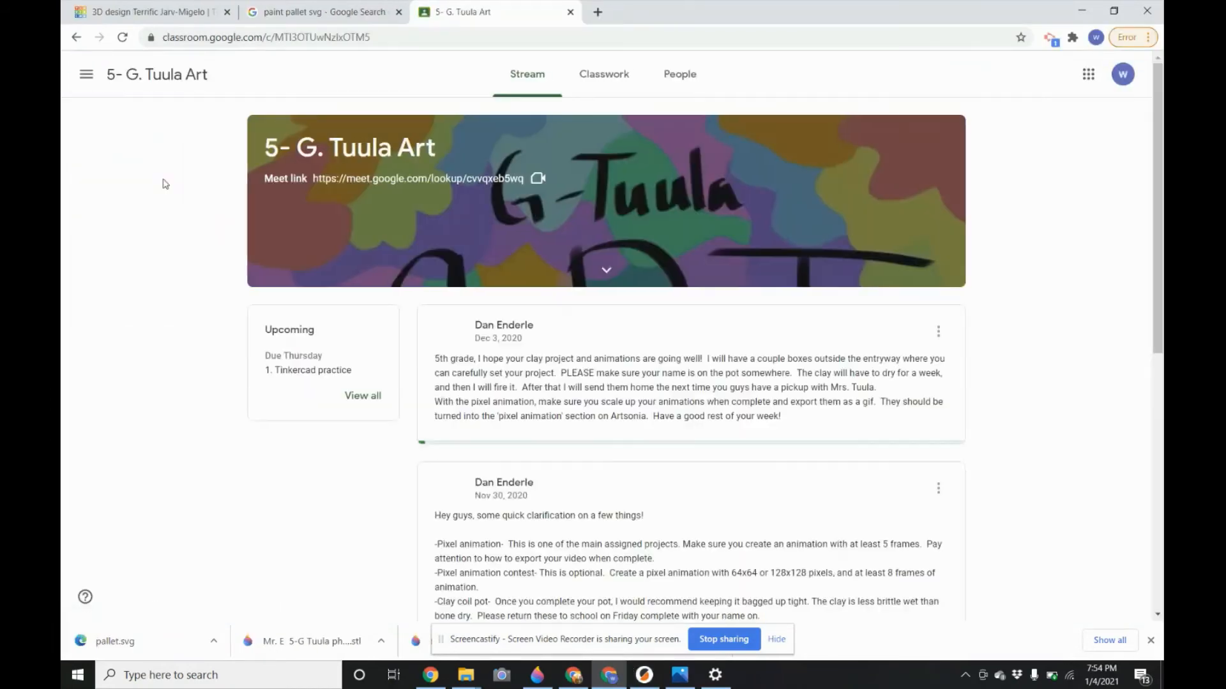
left_click(604, 74)
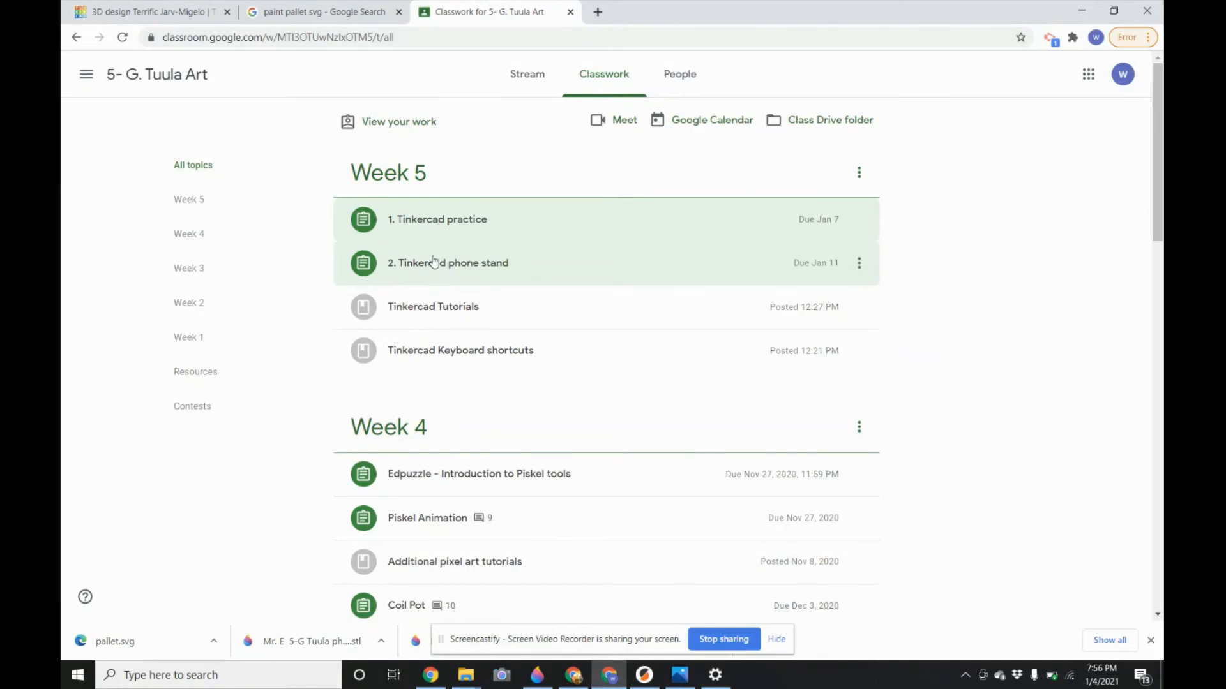
left_click(557, 274)
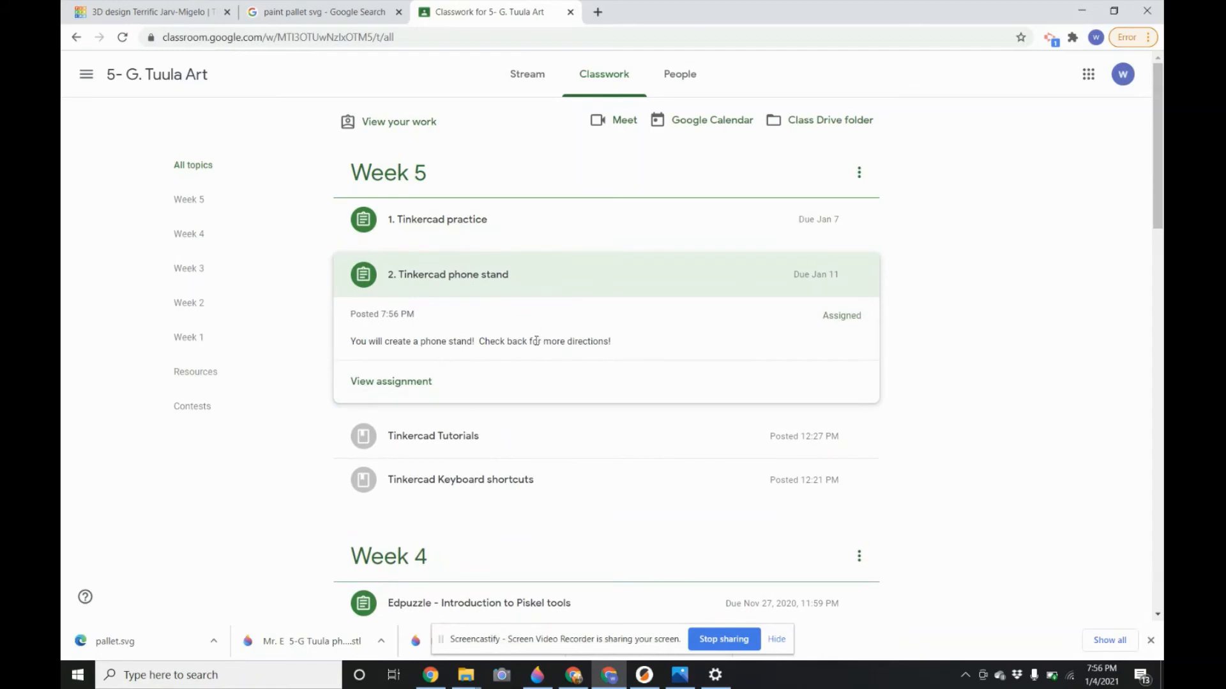
left_click(419, 388)
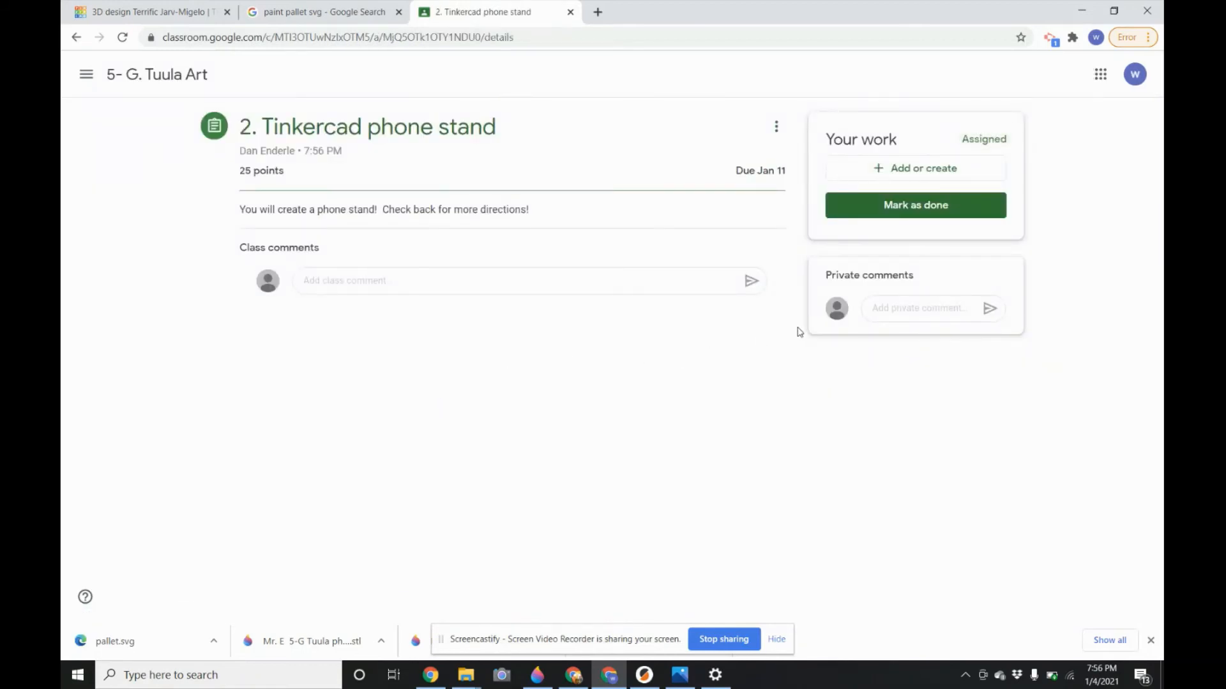
- Upload the newly exported phone stand STL from Downloads to the assignment and turn in the work
left_click(877, 172)
left_click(864, 248)
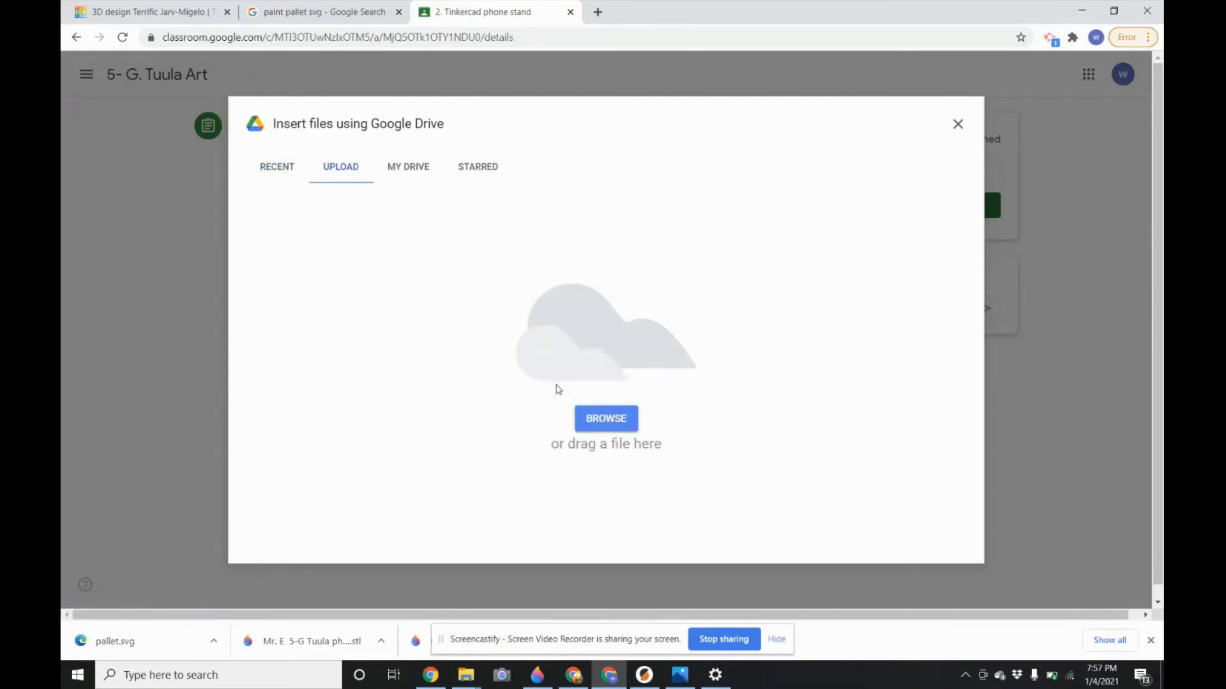
left_click(585, 419)
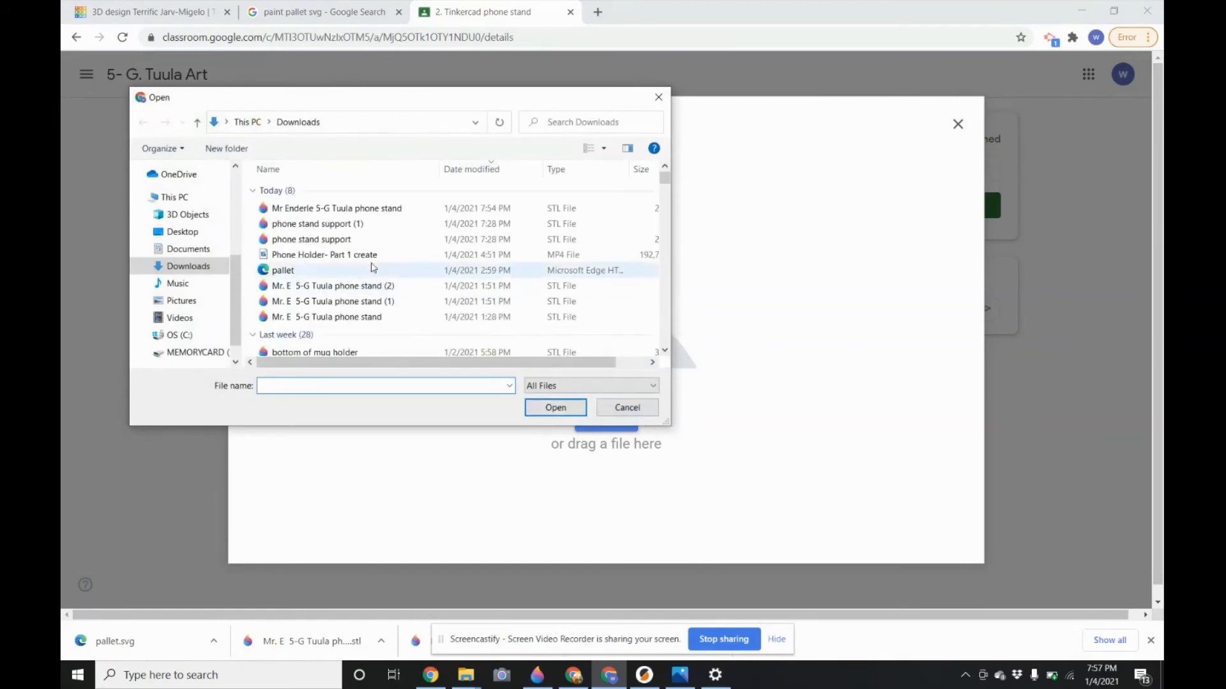
double_click(370, 213)
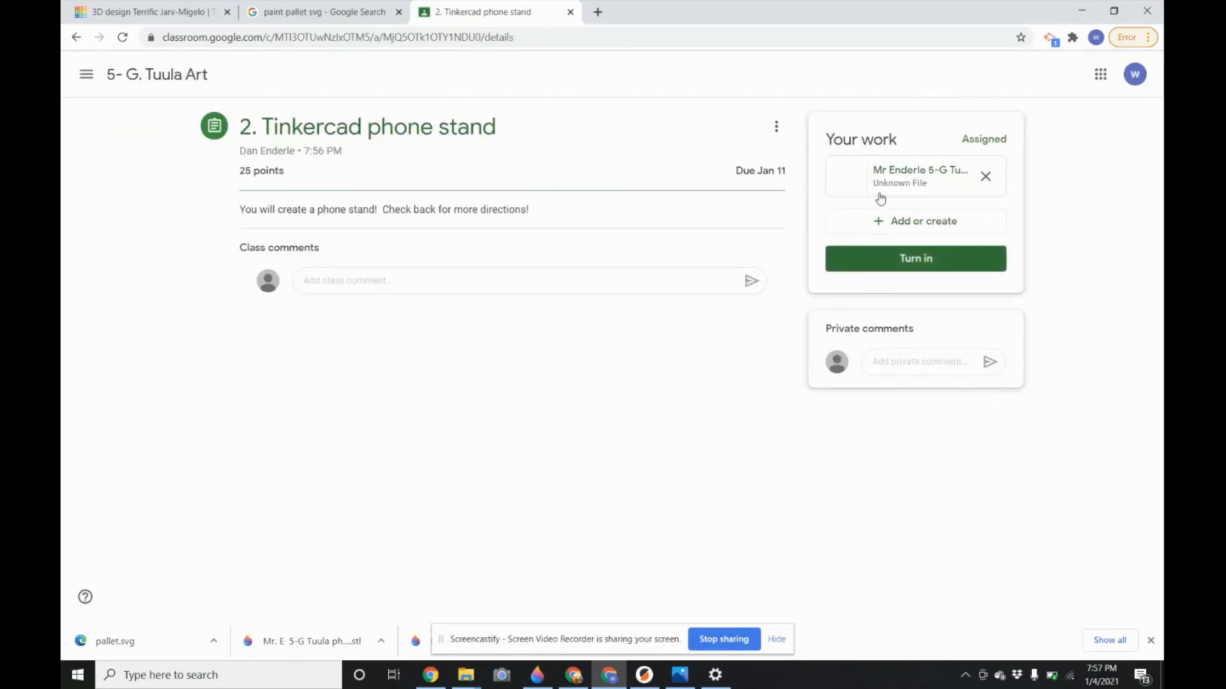
left_click(872, 263)
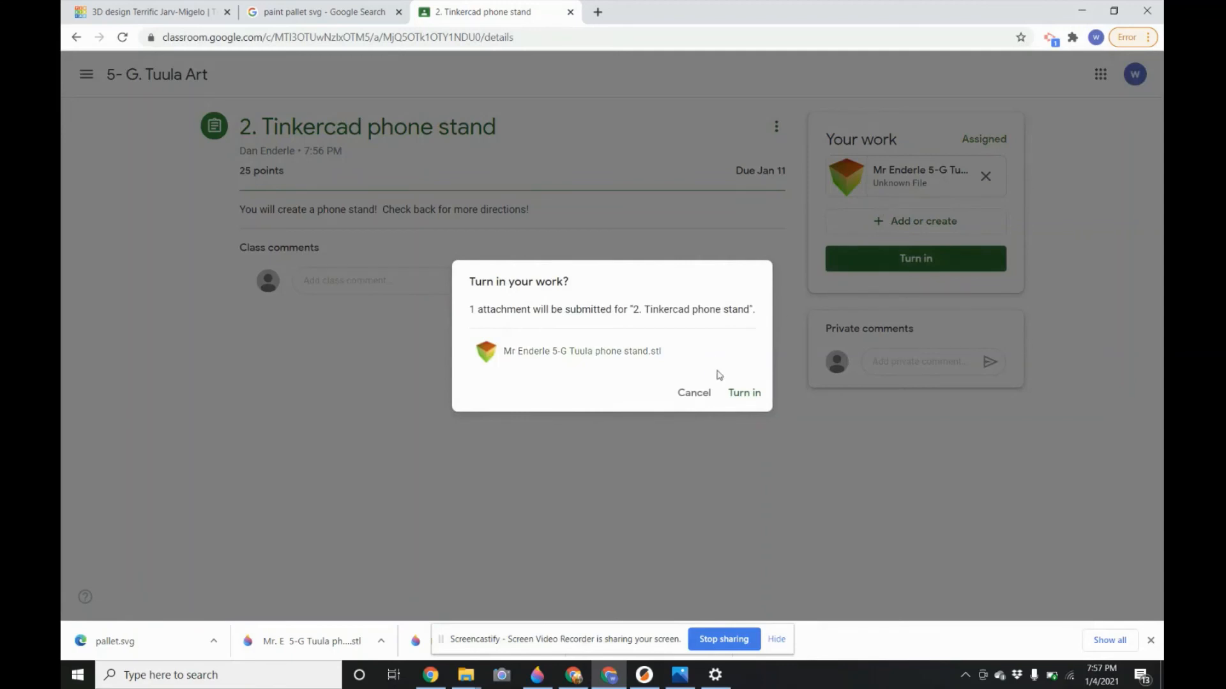
left_click(730, 396)
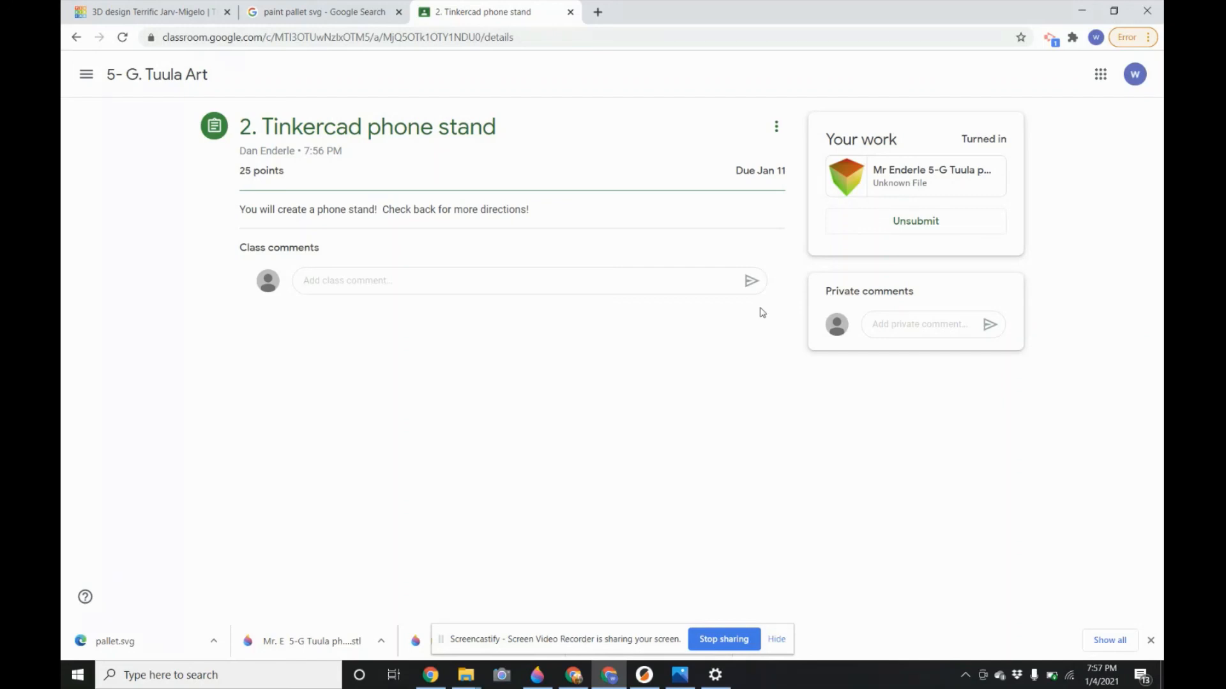
- Post the private comment "grey and black" on the phone stand assignment
left_click(891, 323)
type("grey a")
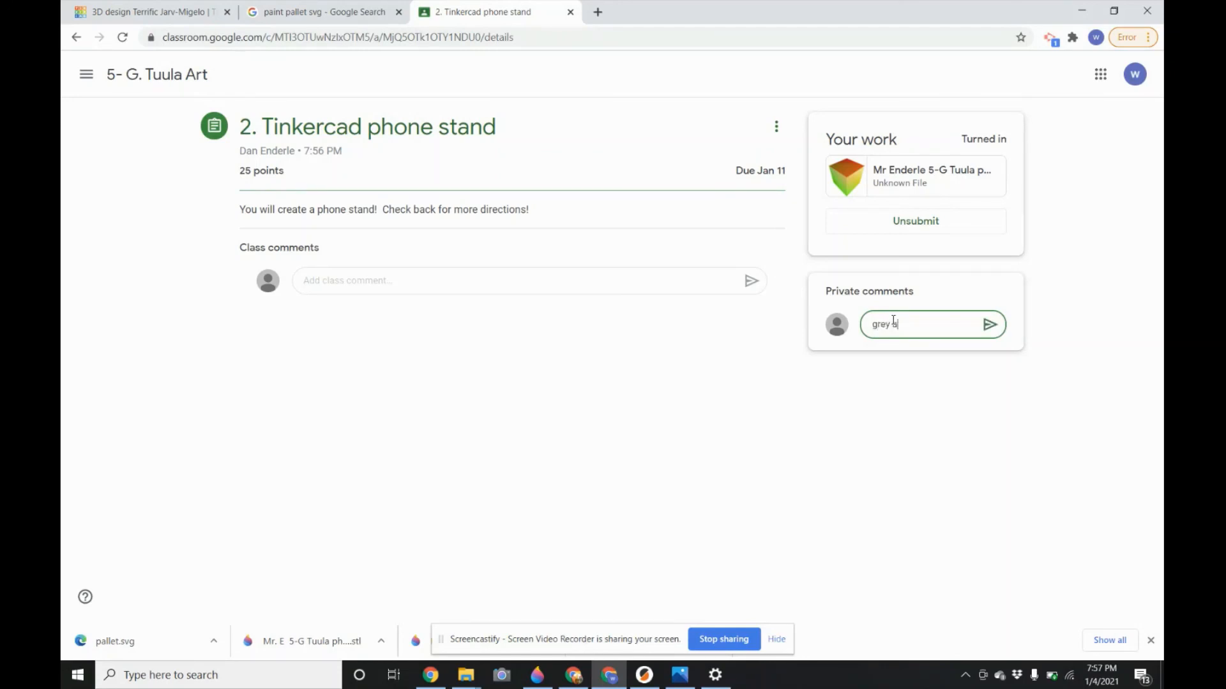
type("nd black")
left_click(988, 324)
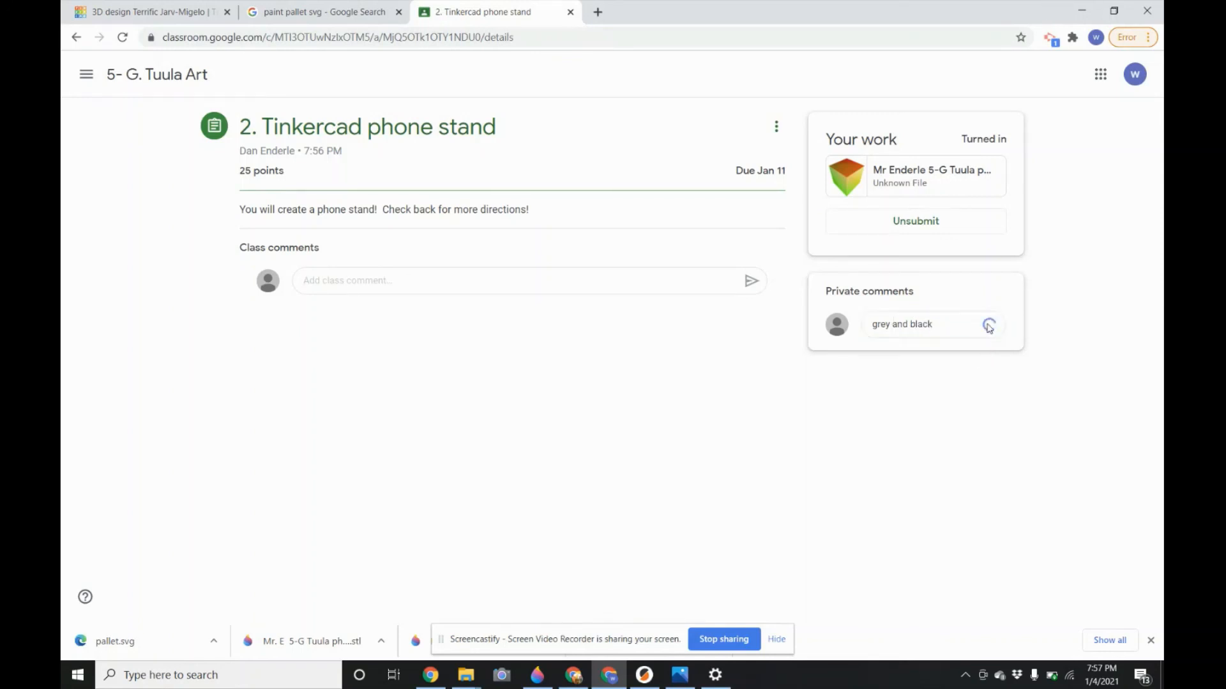